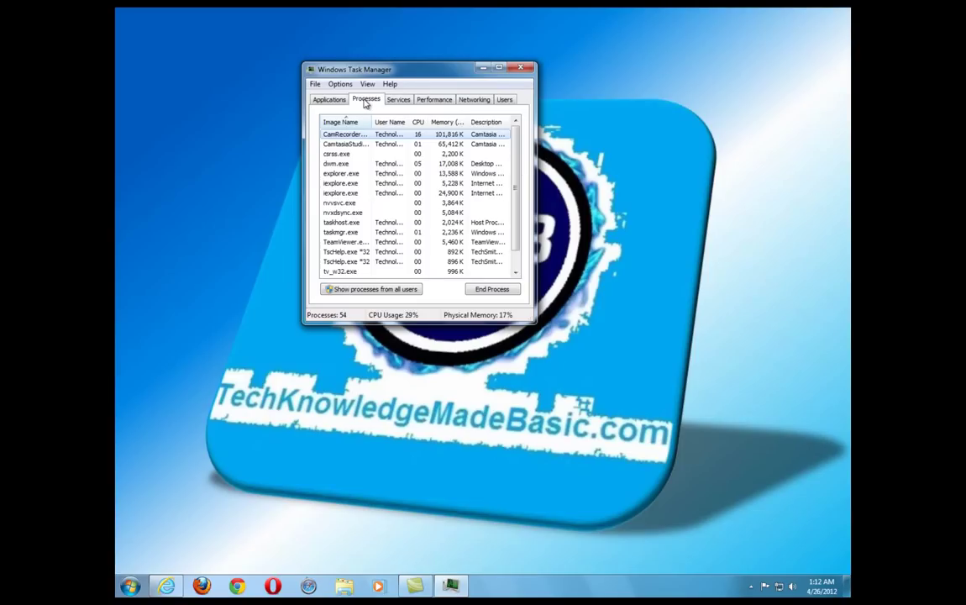
Cancel ending iexplore.exe, close Task Manager, and launch Internet Explorer from the taskbar
{"action": "left_click", "coordinate": [336, 194]}
{"action": "left_click", "coordinate": [506, 291]}
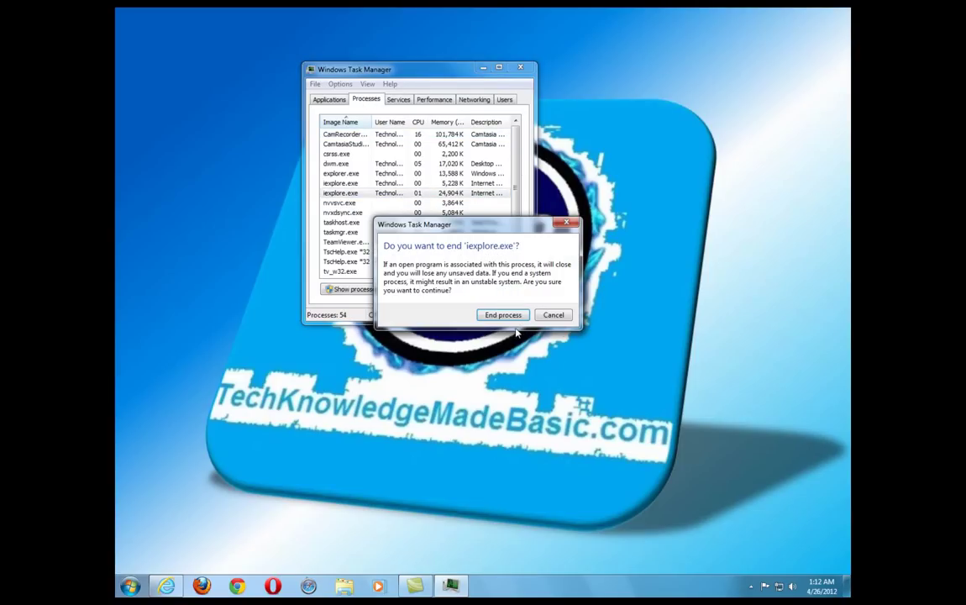
{"action": "left_click", "coordinate": [557, 315]}
{"action": "left_click", "coordinate": [521, 69]}
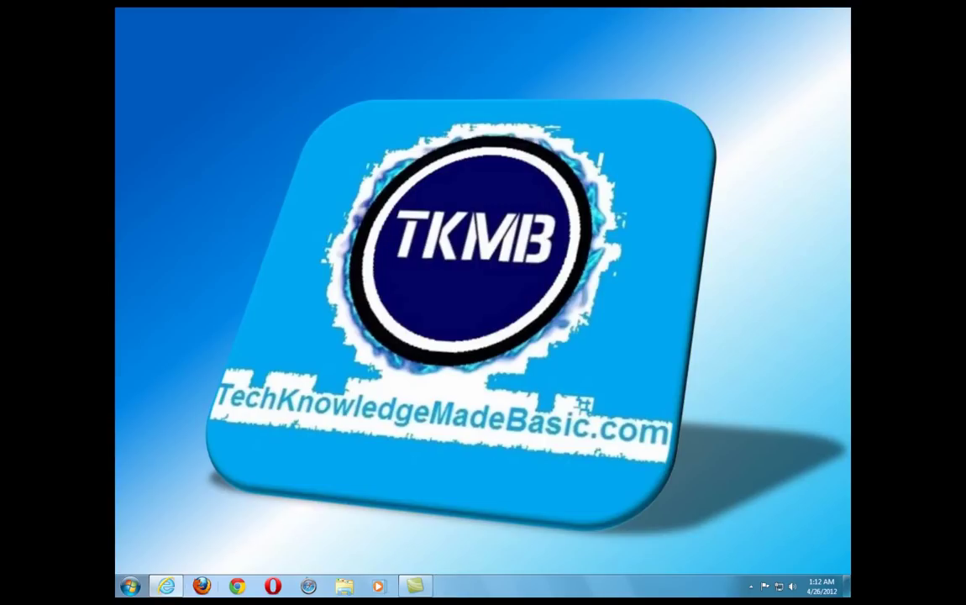
{"action": "left_click", "coordinate": [168, 587]}
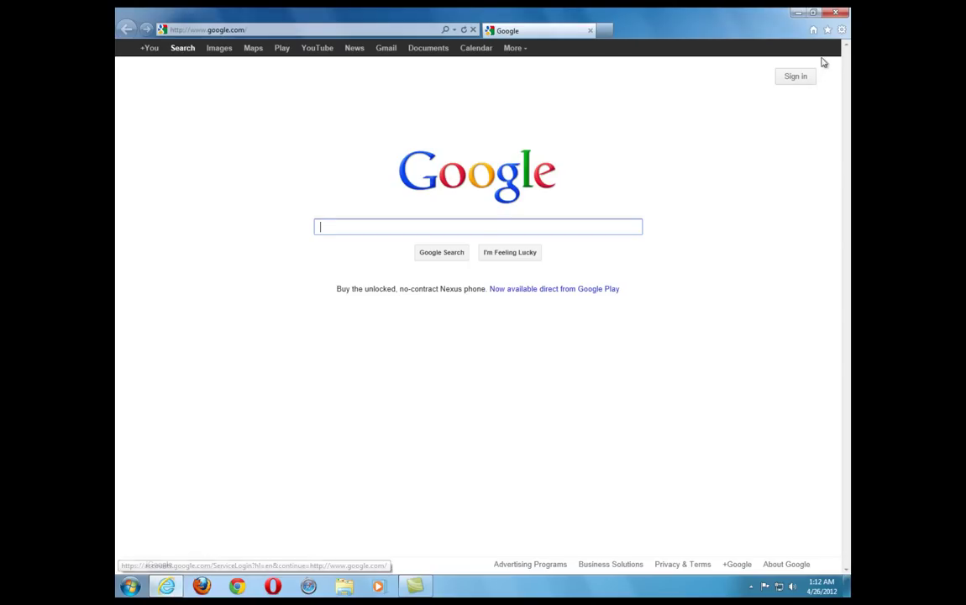
{"action": "left_click", "coordinate": [842, 31]}
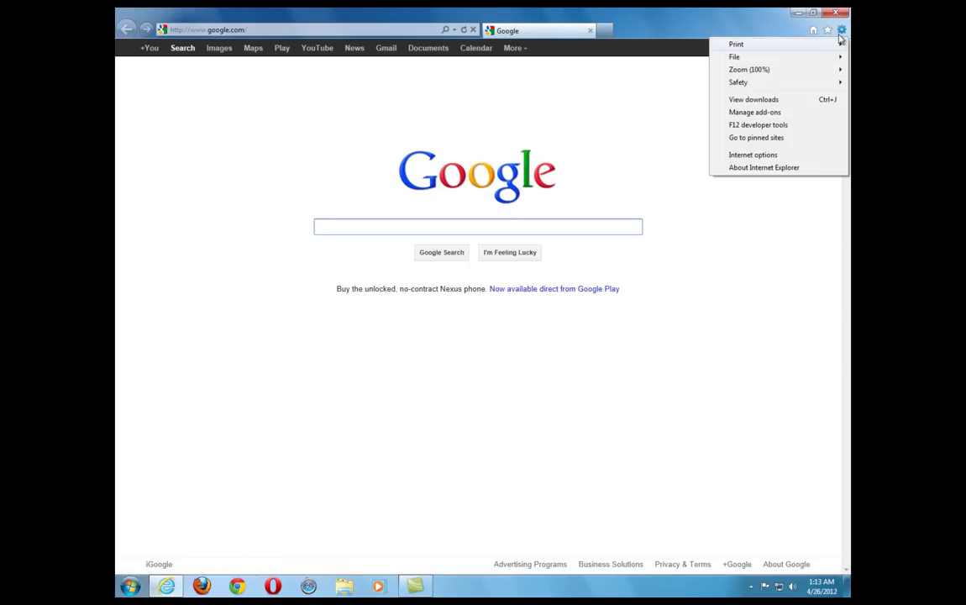
{"action": "left_click", "coordinate": [753, 155]}
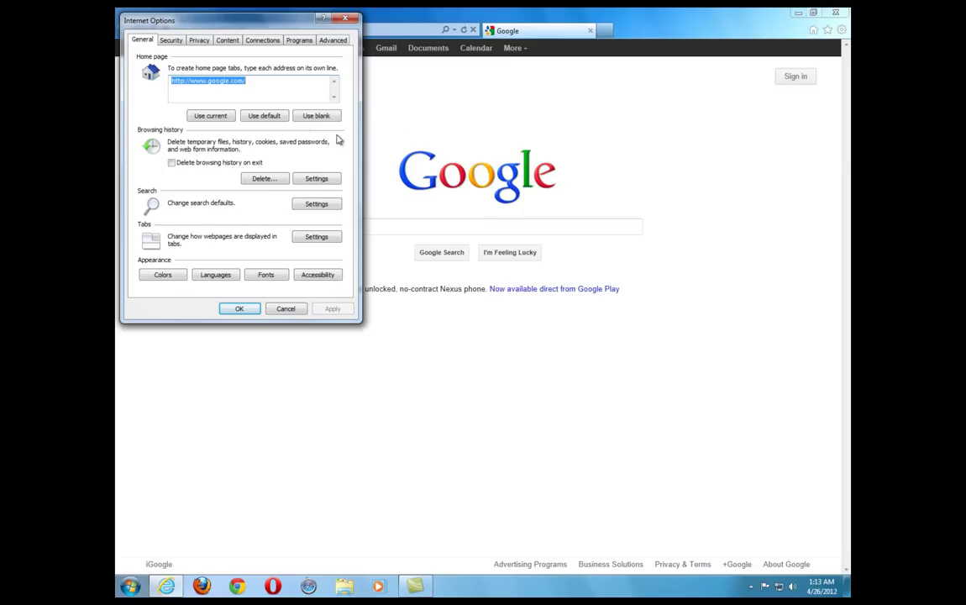
{"action": "left_click", "coordinate": [200, 42]}
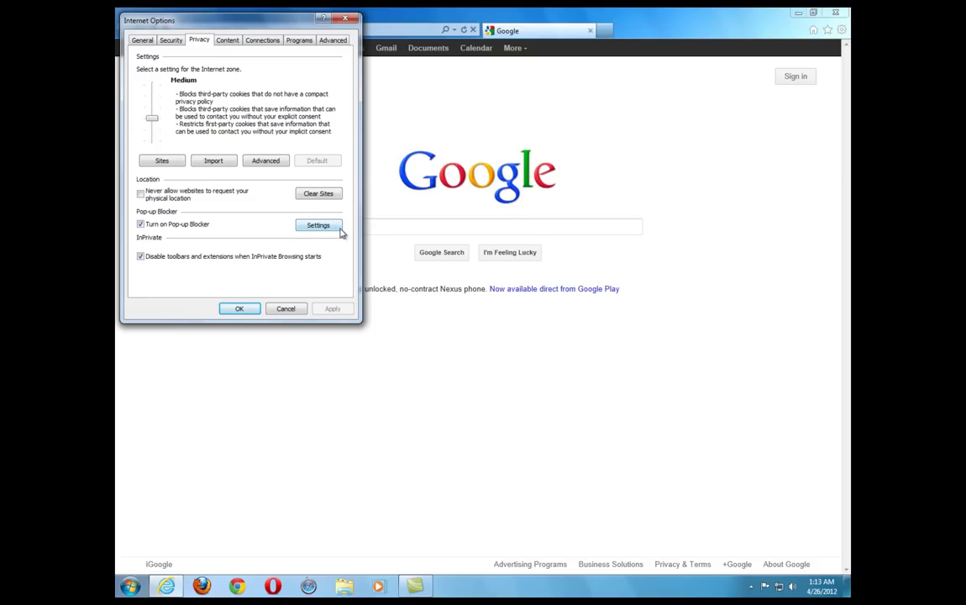
{"action": "left_click", "coordinate": [309, 225]}
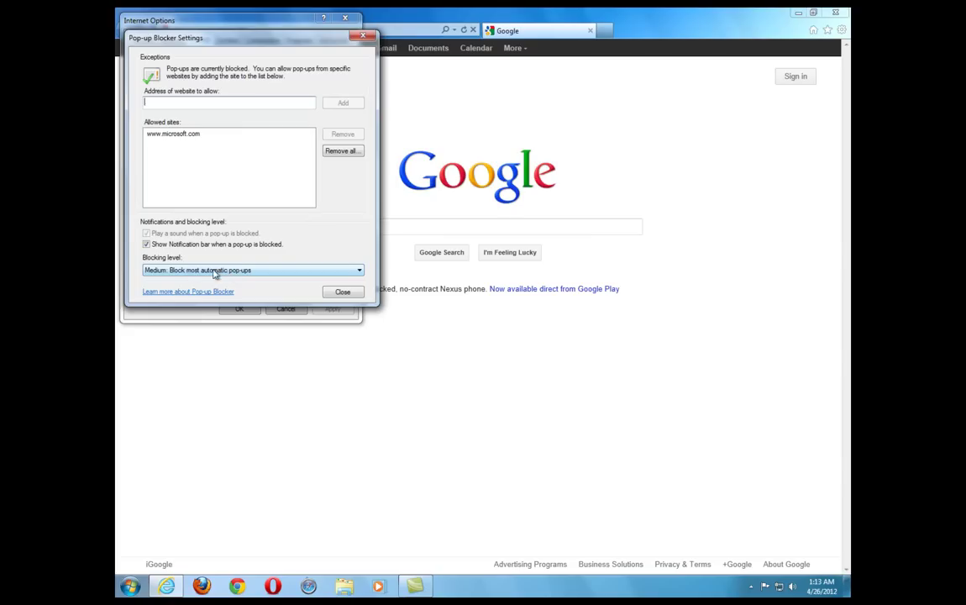
{"action": "left_click", "coordinate": [175, 271]}
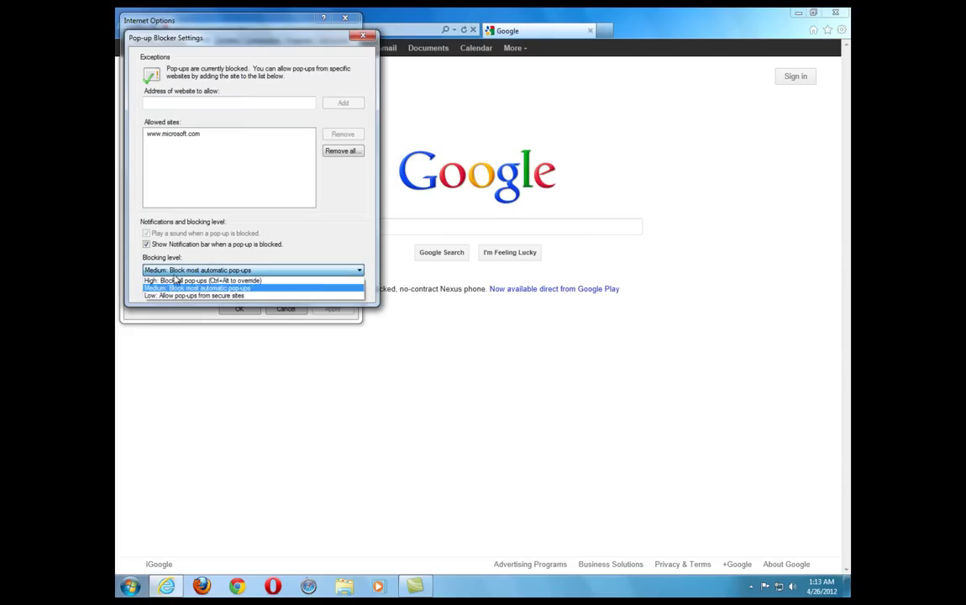
{"action": "left_click", "coordinate": [288, 254]}
{"action": "left_click", "coordinate": [336, 292]}
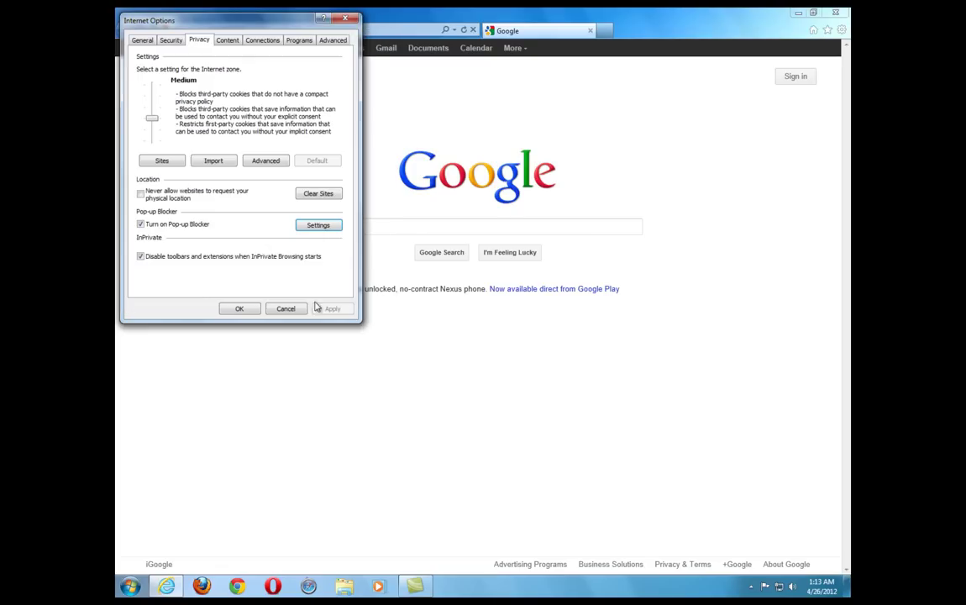
{"action": "left_click", "coordinate": [287, 308]}
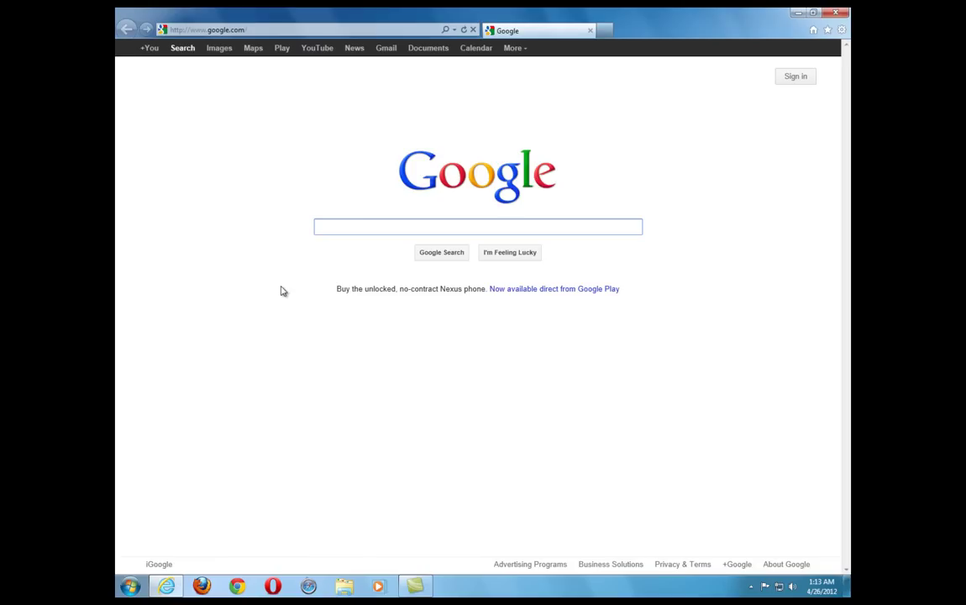
{"action": "left_click", "coordinate": [237, 31]}
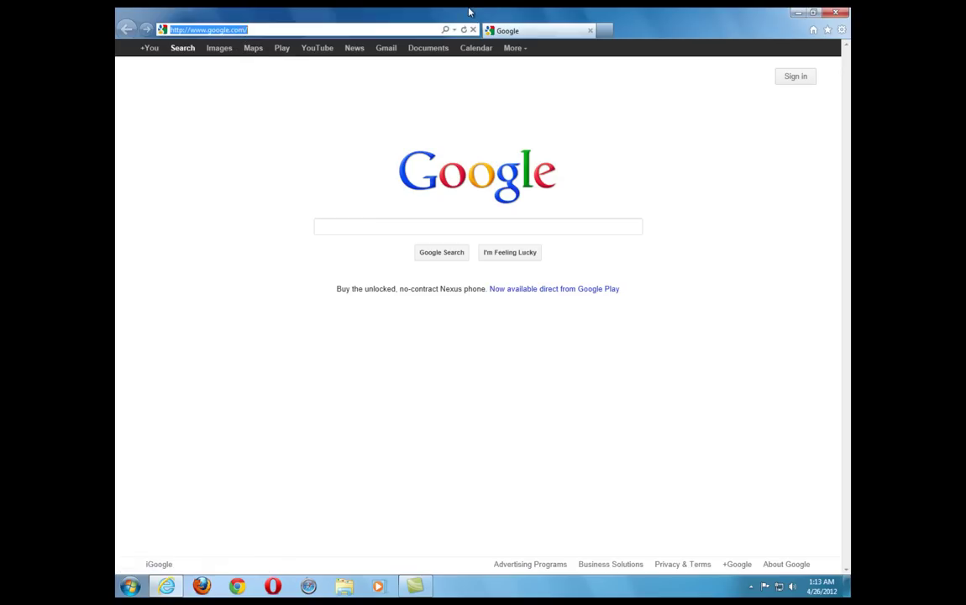
{"action": "type", "text": "www.microsoft"}
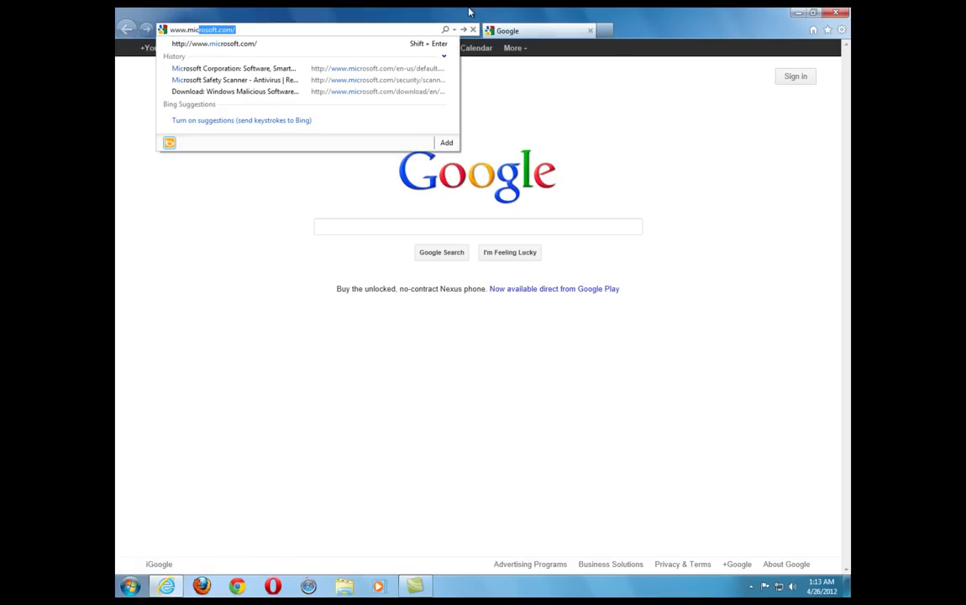
{"action": "key", "text": "Return"}
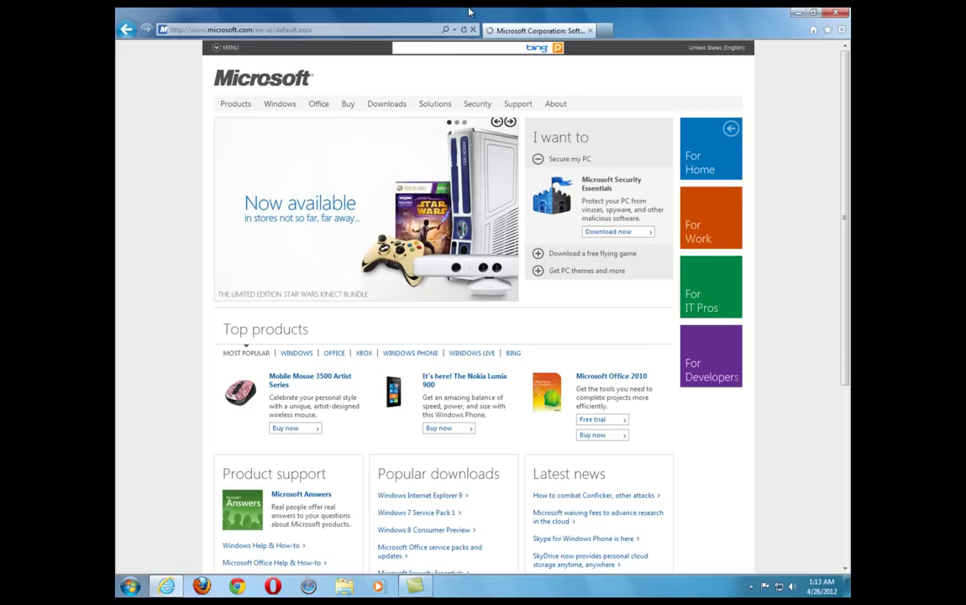
Search the Microsoft site for 'microsoft malicious software removal tool'
{"action": "left_click", "coordinate": [421, 44]}
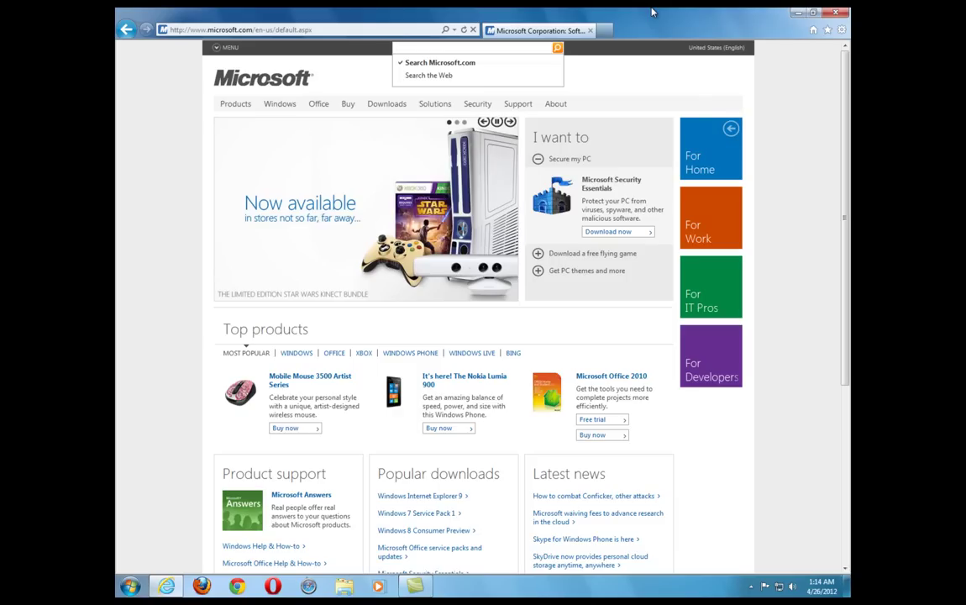
{"action": "type", "text": "m"}
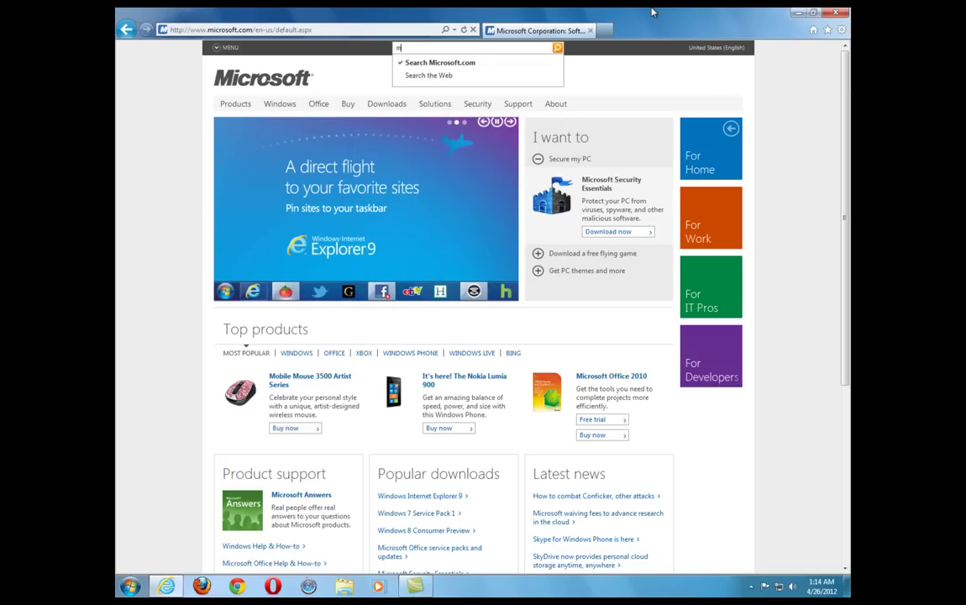
{"action": "type", "text": "icro"}
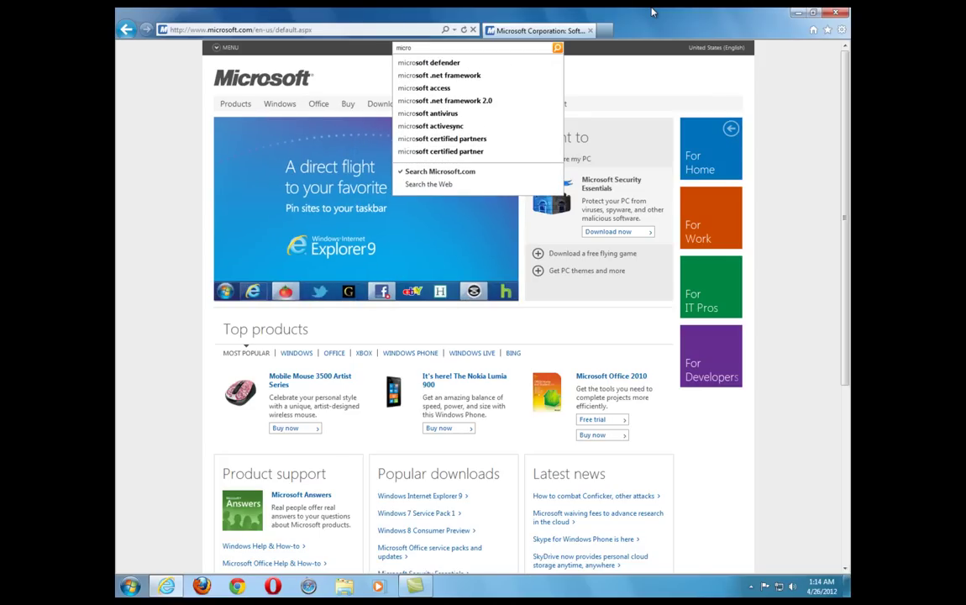
{"action": "type", "text": "soft"}
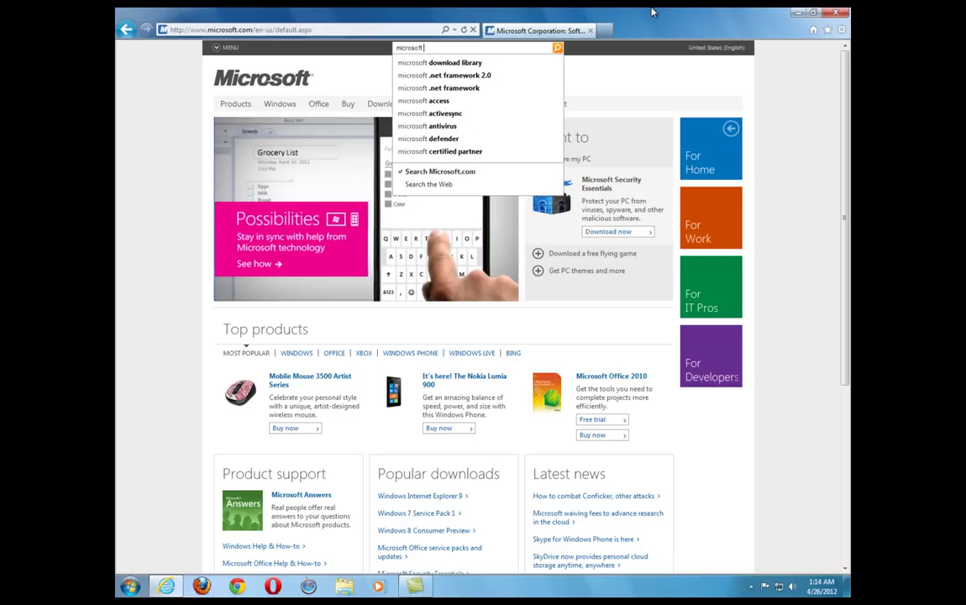
{"action": "type", "text": " mal"}
{"action": "key", "text": "Down"}
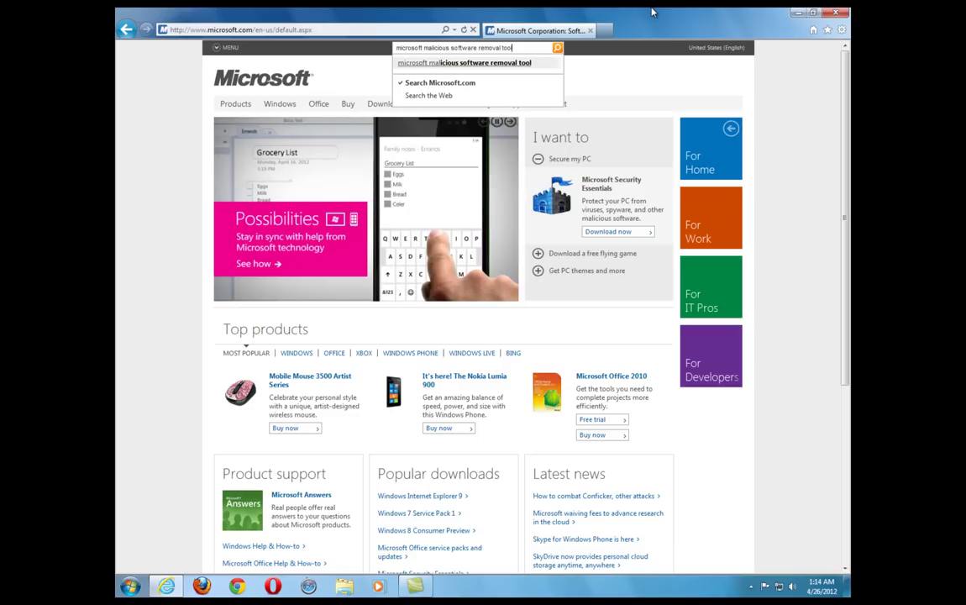
{"action": "key", "text": "Return"}
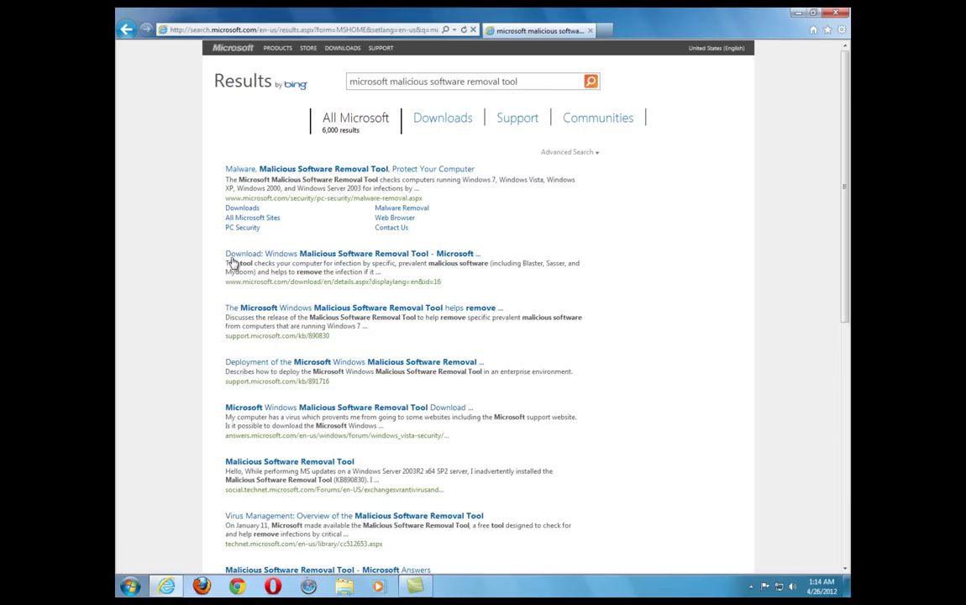
Open the 'Download: Windows Malicious Software Removal Tool' KB890830 page from the results
{"action": "left_click", "coordinate": [315, 254]}
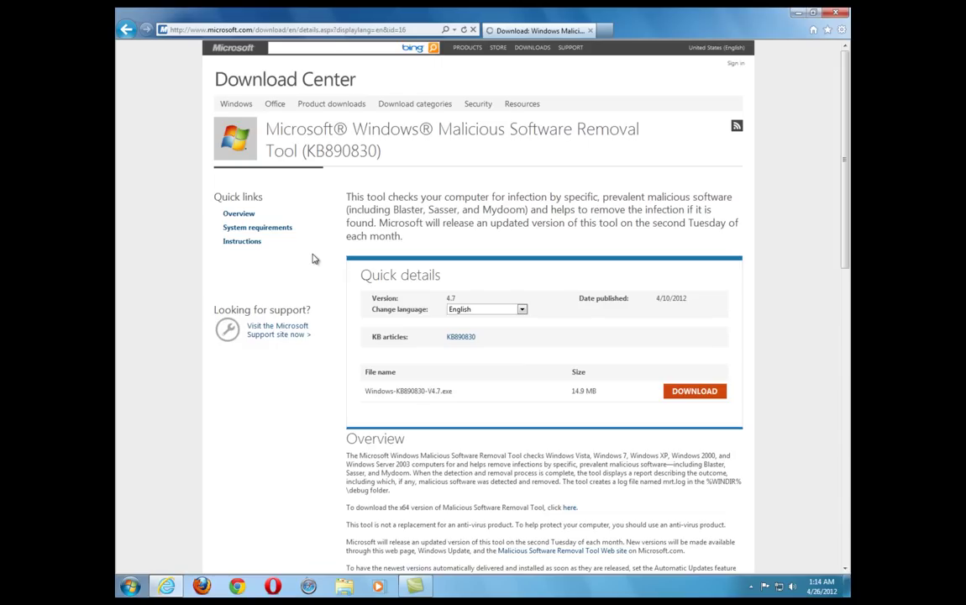
{"action": "scroll", "coordinate": [799, 254], "scroll_direction": "down", "scroll_amount": 2}
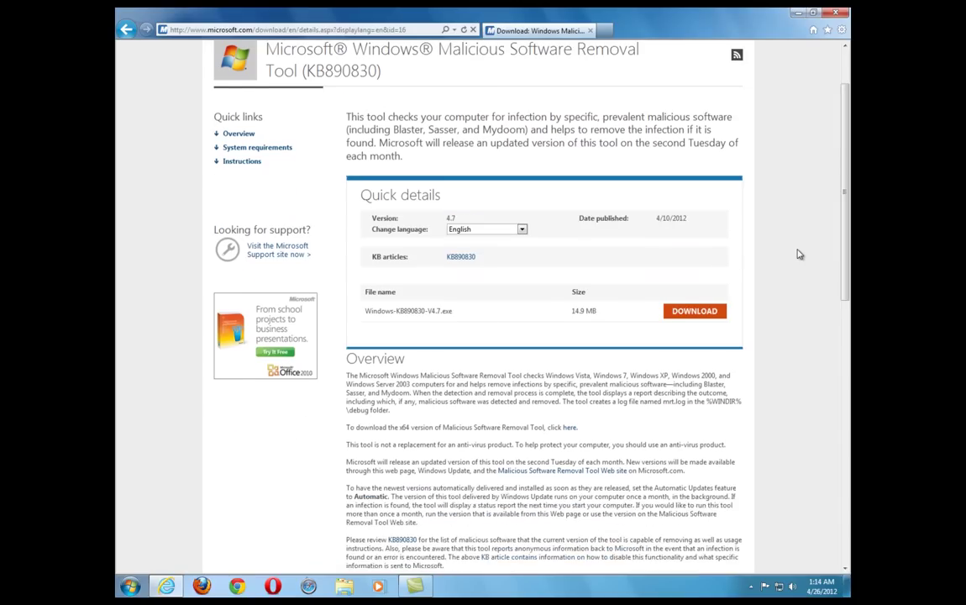
{"action": "scroll", "coordinate": [799, 253], "scroll_direction": "up", "scroll_amount": 2}
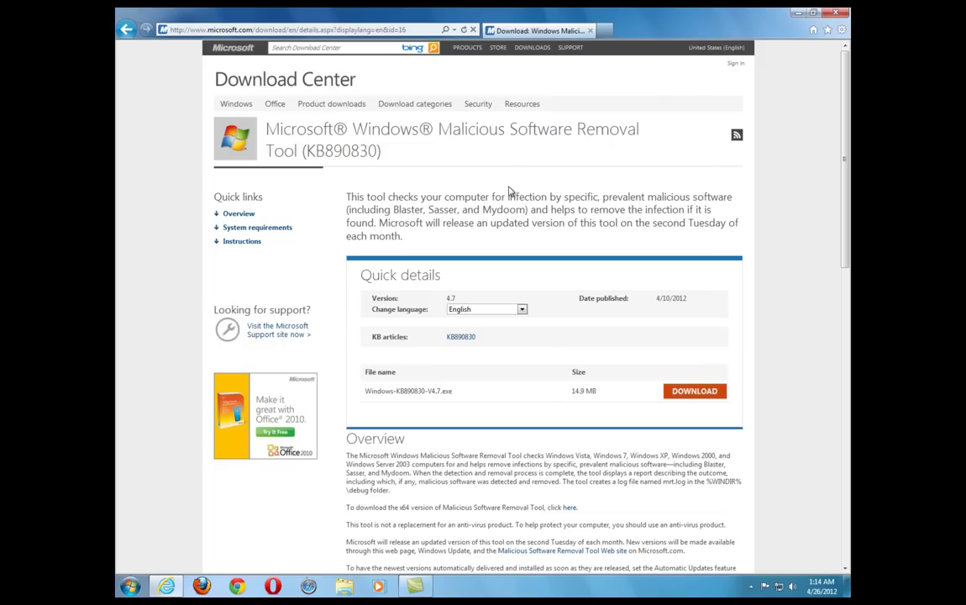
{"action": "left_click", "coordinate": [130, 591]}
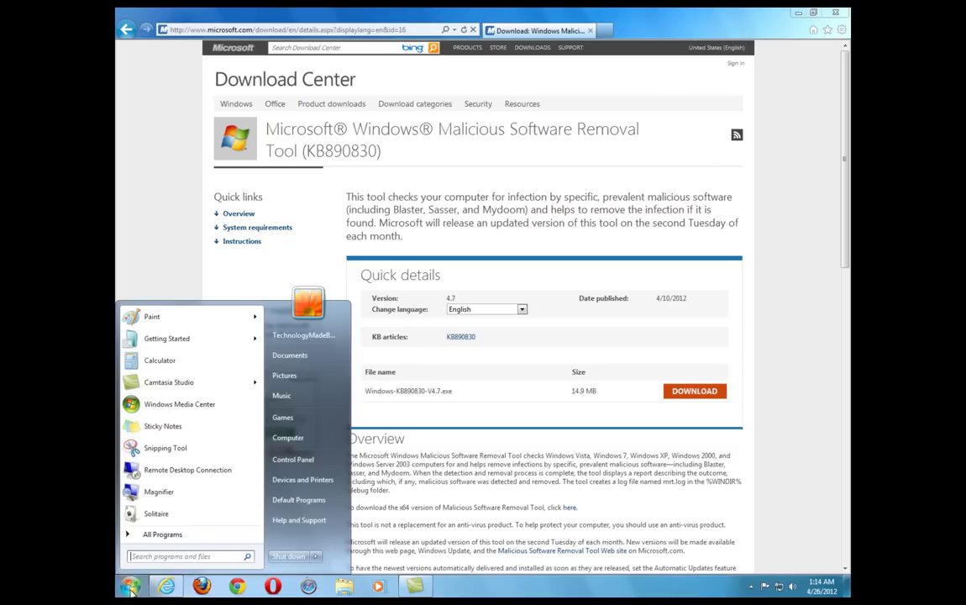
View Computer Properties to confirm a 64-bit system type, then close the System window
{"action": "right_click", "coordinate": [276, 438]}
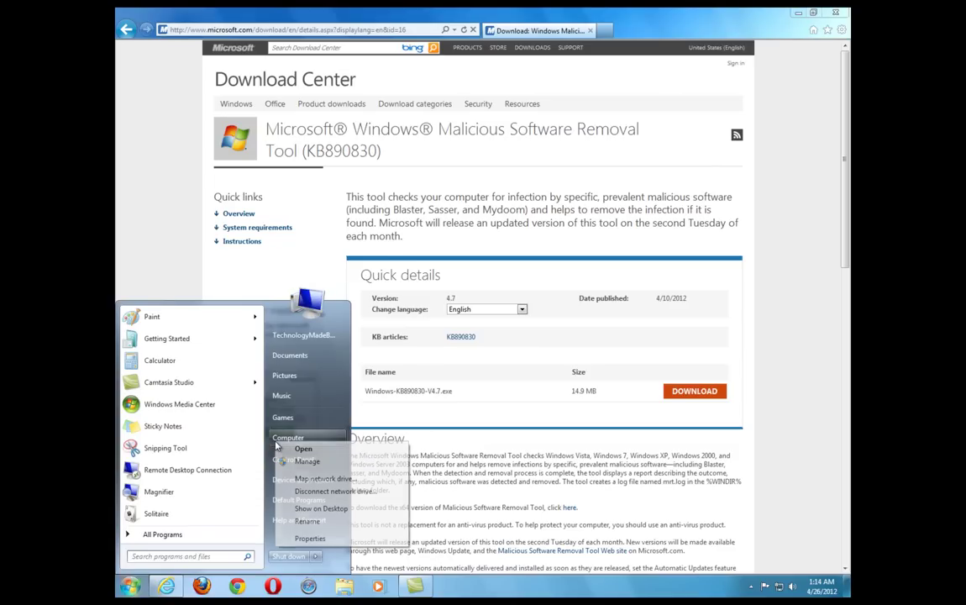
{"action": "left_click", "coordinate": [326, 541]}
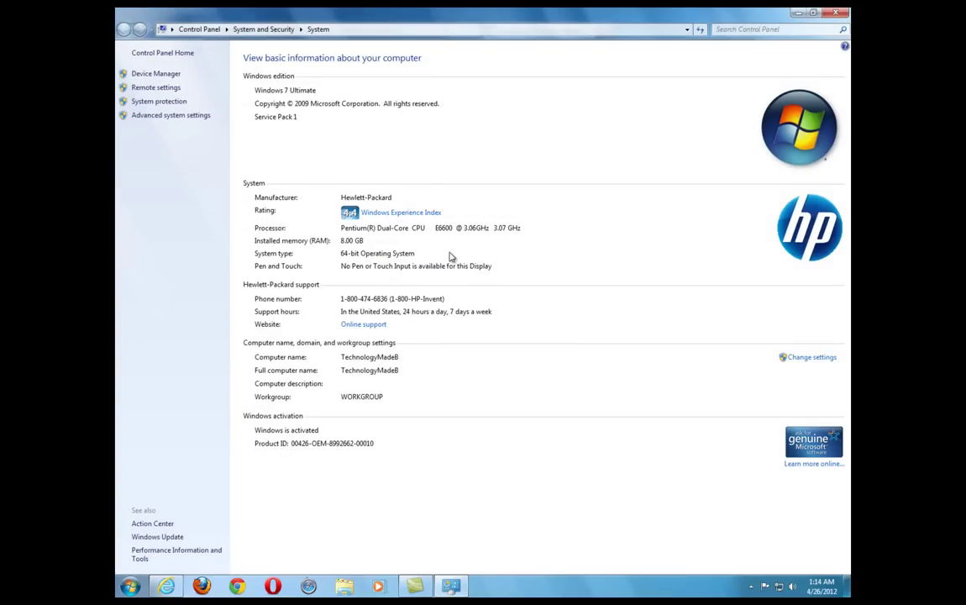
{"action": "left_click", "coordinate": [836, 13]}
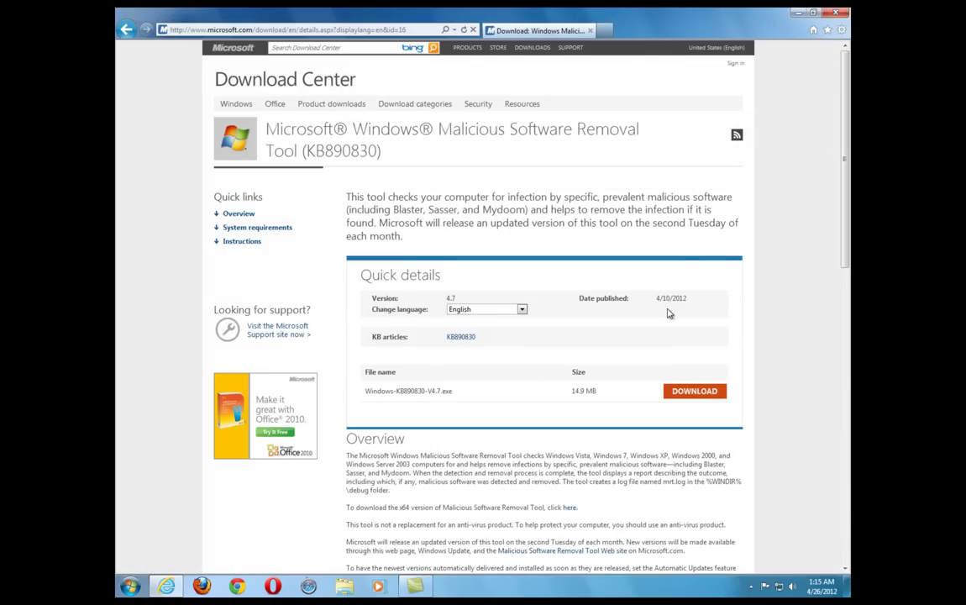
Open the x64 version of the KB890830 download page, then minimise Internet Explorer
{"action": "scroll", "coordinate": [779, 299], "scroll_direction": "down", "scroll_amount": 1}
{"action": "left_click_drag", "start_coordinate": [388, 426], "coordinate": [565, 430]}
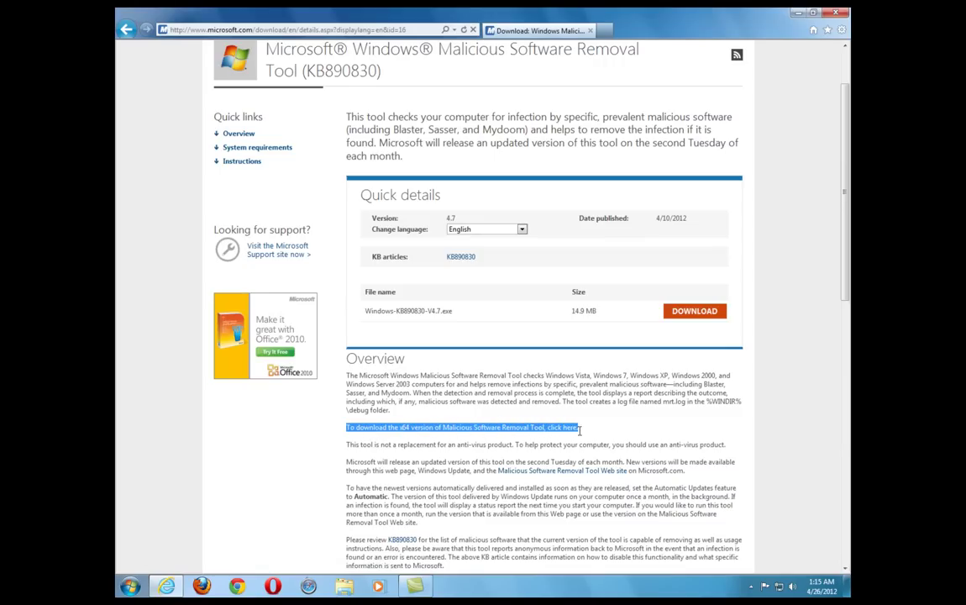
{"action": "left_click", "coordinate": [571, 428]}
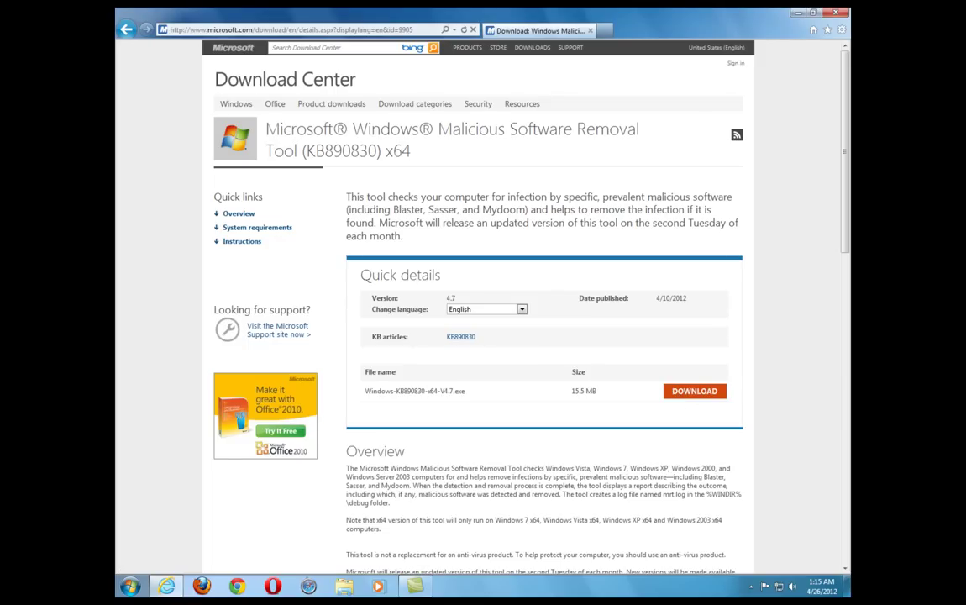
{"action": "left_click", "coordinate": [838, 12]}
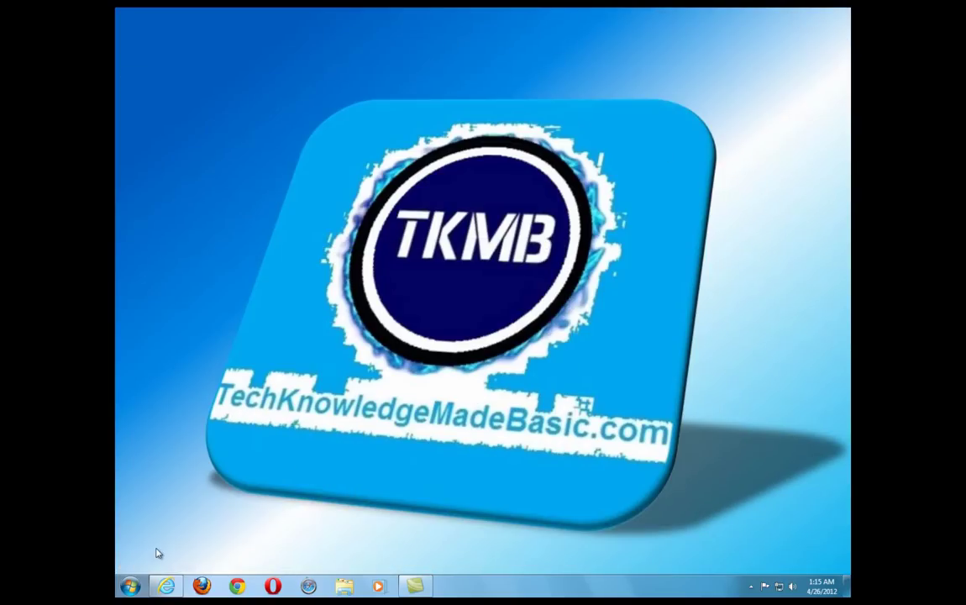
Search 'mrt' in the Start menu and launch the Malicious Software Removal Tool
{"action": "left_click", "coordinate": [125, 588]}
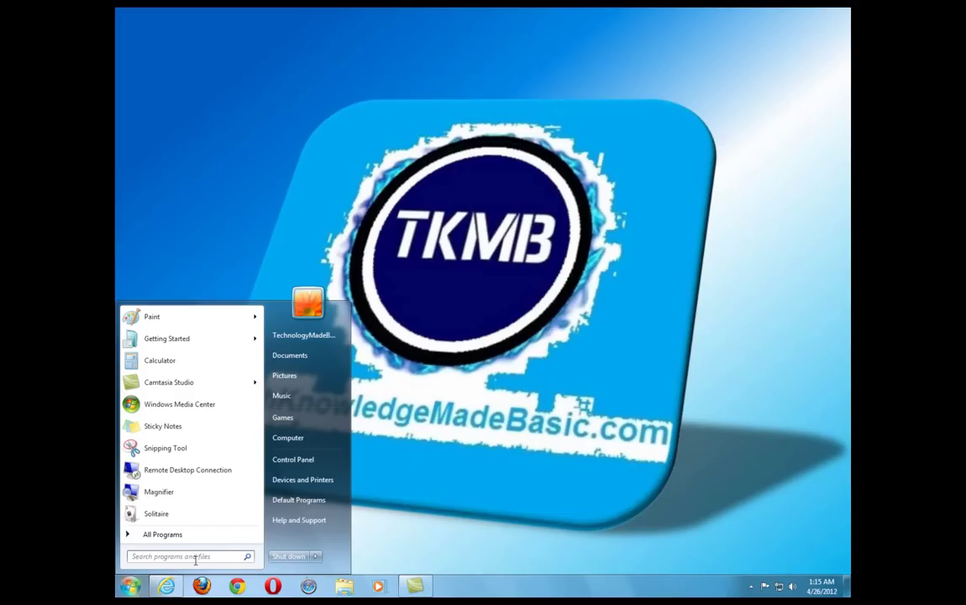
{"action": "type", "text": "mr"}
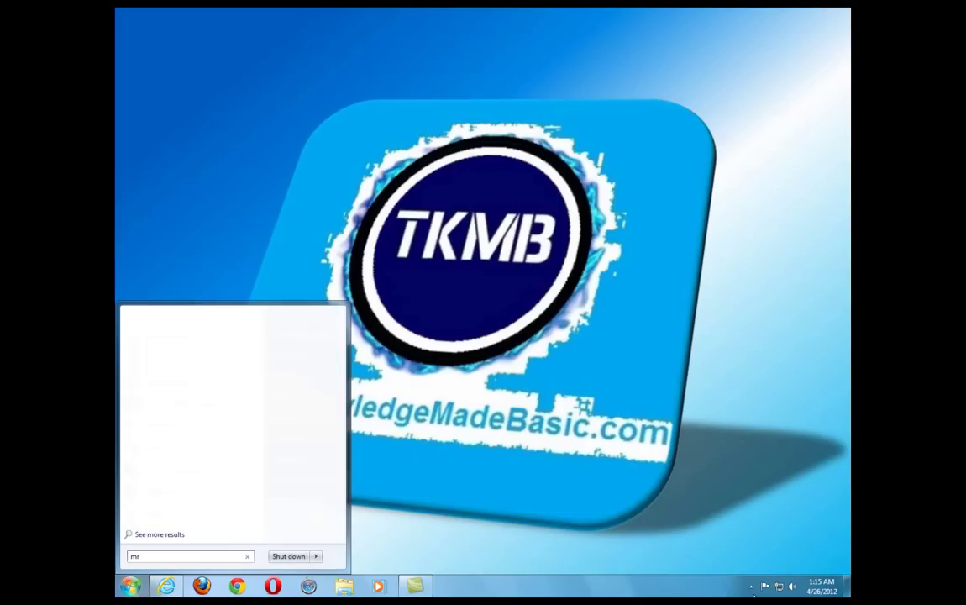
{"action": "type", "text": "t"}
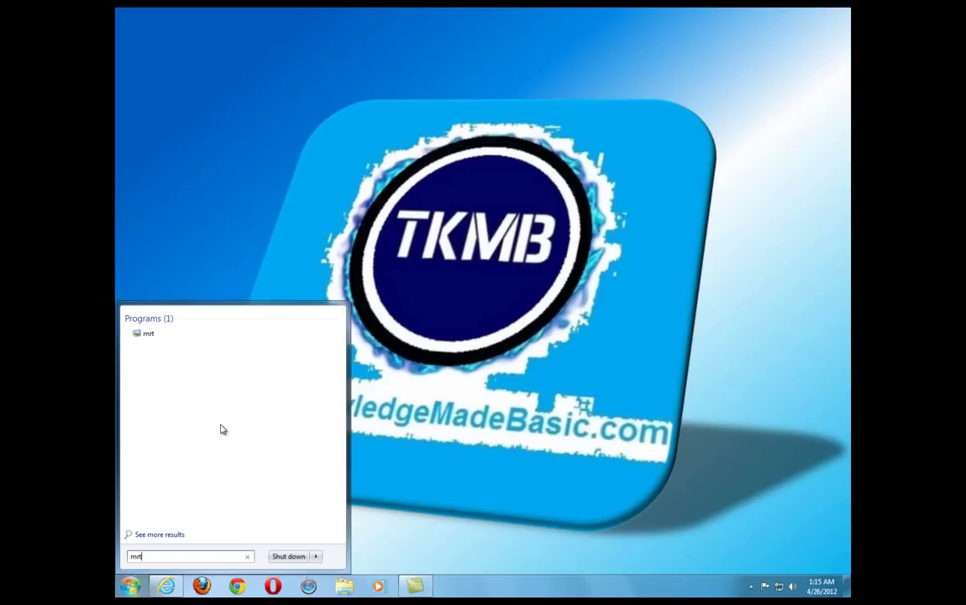
{"action": "left_click", "coordinate": [147, 335]}
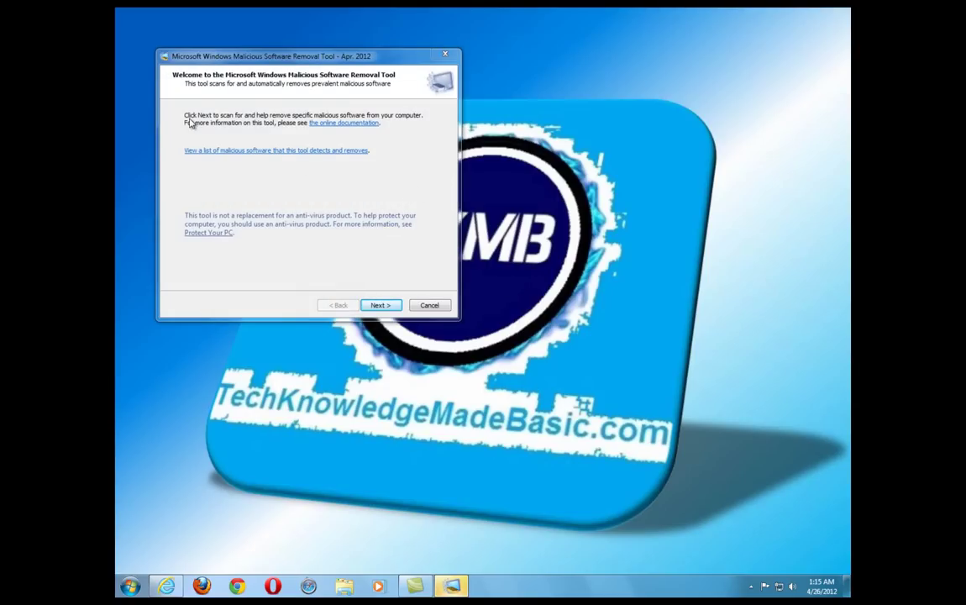
Pass the welcome page and run a Quick scan, then return to Internet Explorer
{"action": "left_click", "coordinate": [382, 307]}
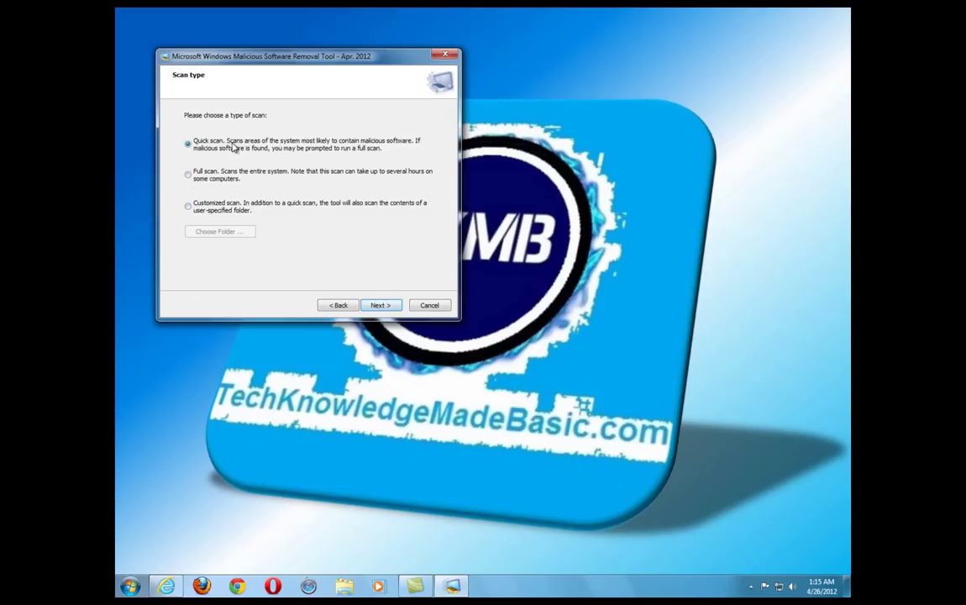
{"action": "left_click", "coordinate": [380, 305]}
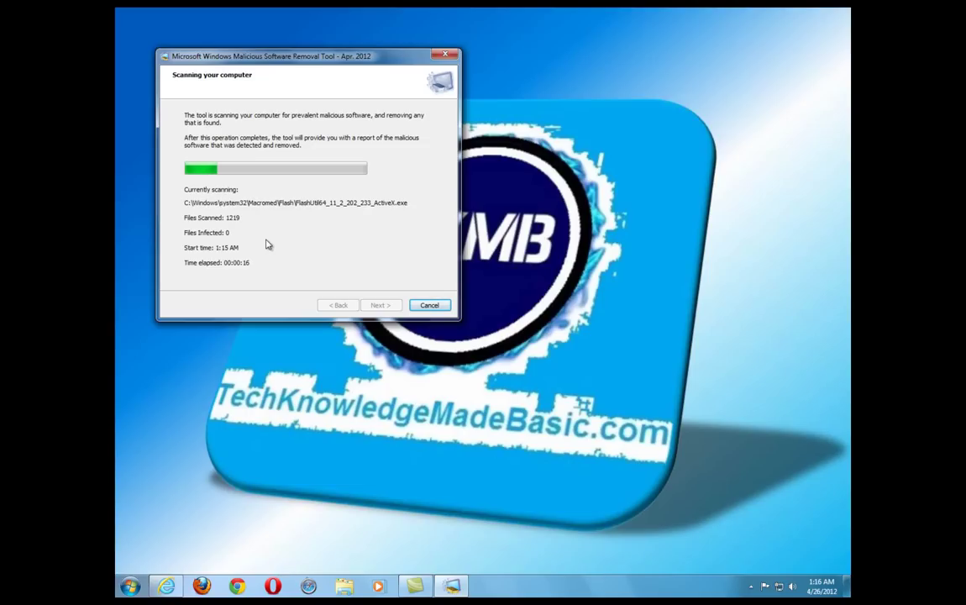
{"action": "left_click", "coordinate": [163, 589]}
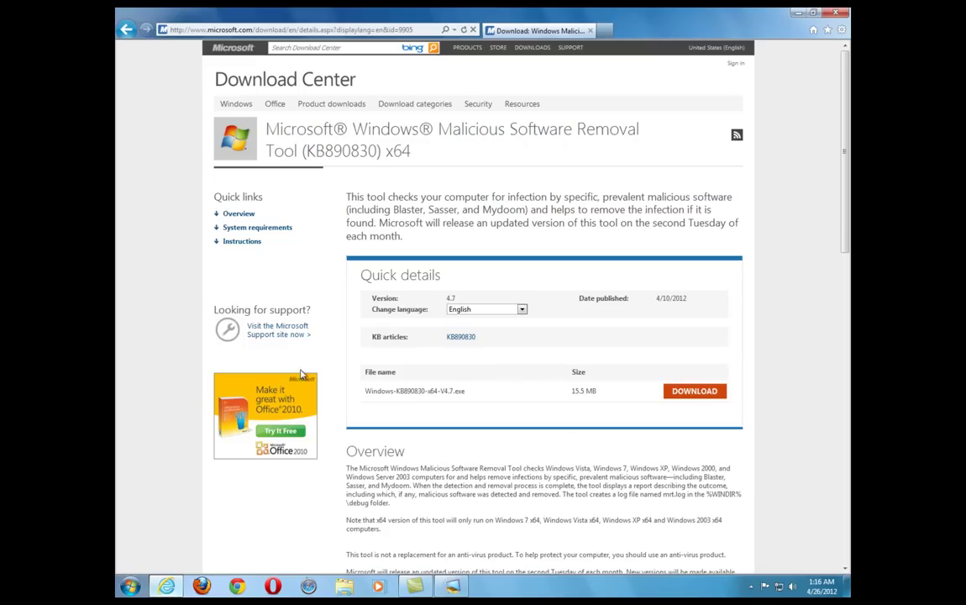
From the microsoft.com home page, search the site for 'microsoft safety scanner'
{"action": "left_click", "coordinate": [332, 49]}
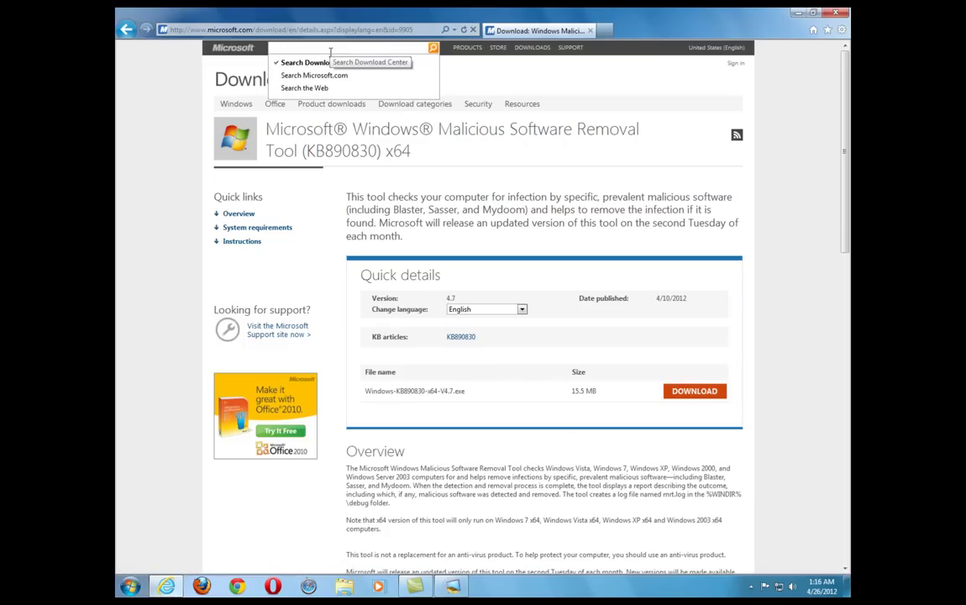
{"action": "left_click", "coordinate": [209, 46]}
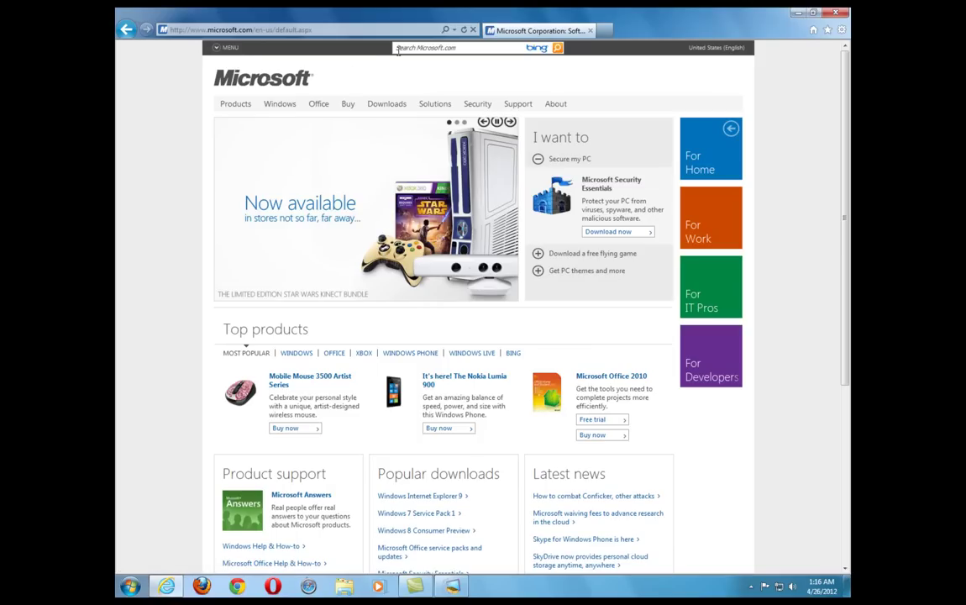
{"action": "left_click", "coordinate": [395, 48]}
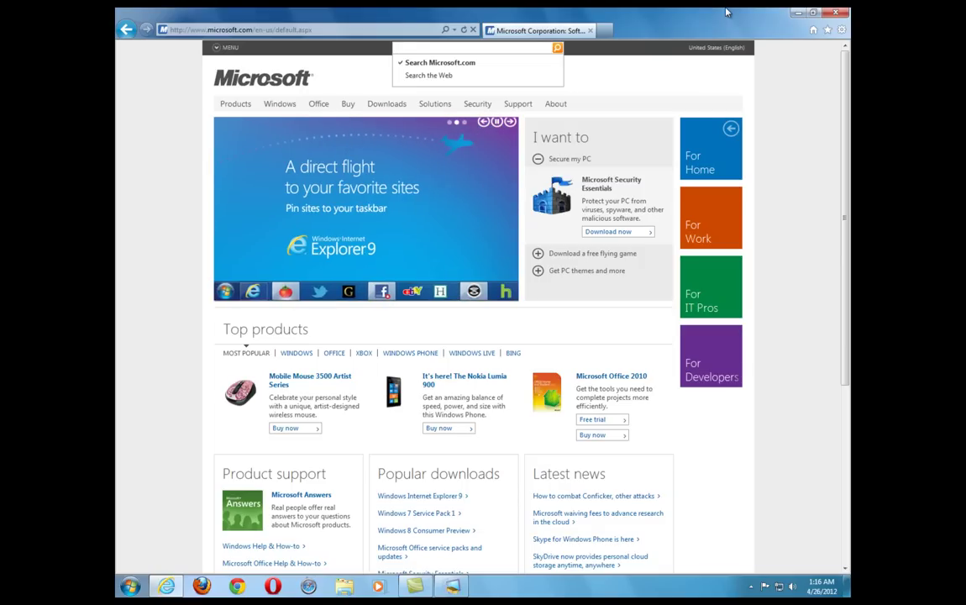
{"action": "type", "text": "mic"}
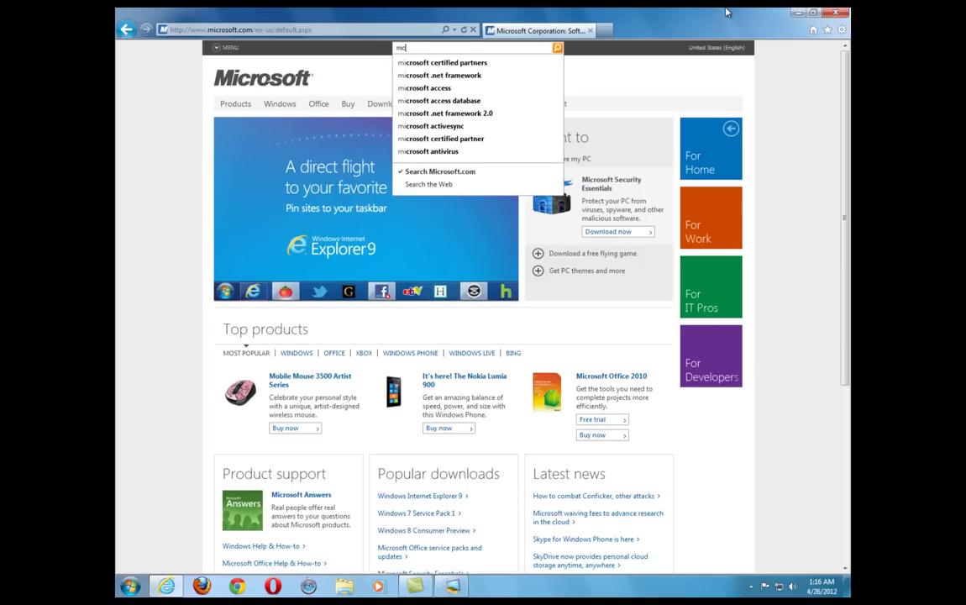
{"action": "type", "text": "rosoft"}
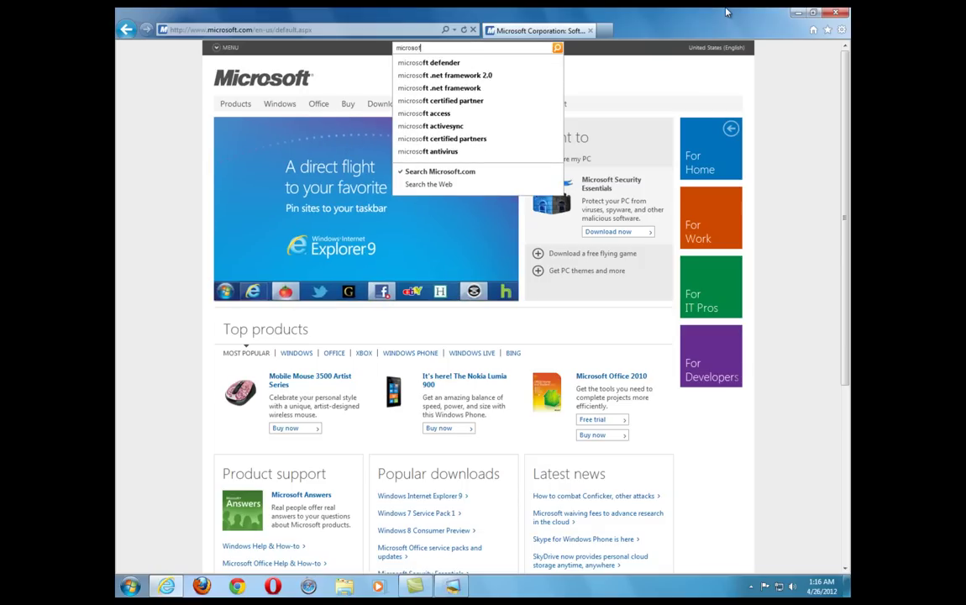
{"action": "type", "text": " safe"}
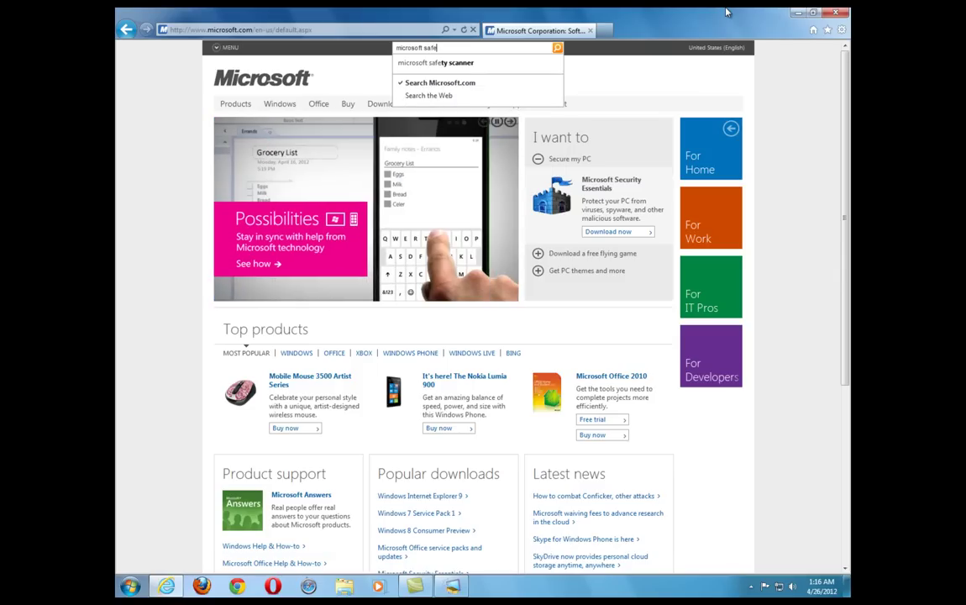
{"action": "key", "text": "Down"}
{"action": "key", "text": "Return"}
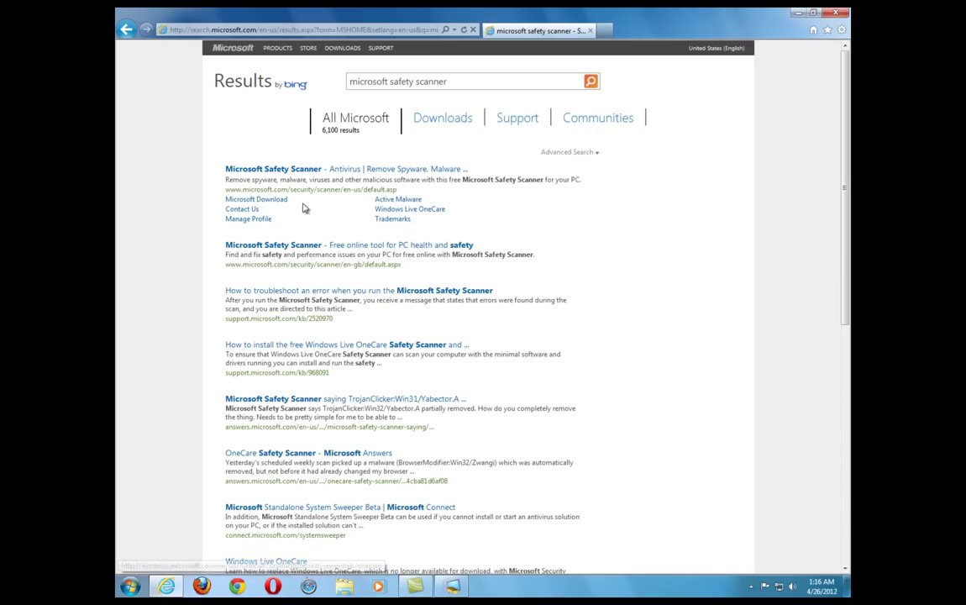
Open the Microsoft Safety Scanner result page, then minimise the browser to view the scan
{"action": "left_click", "coordinate": [252, 172]}
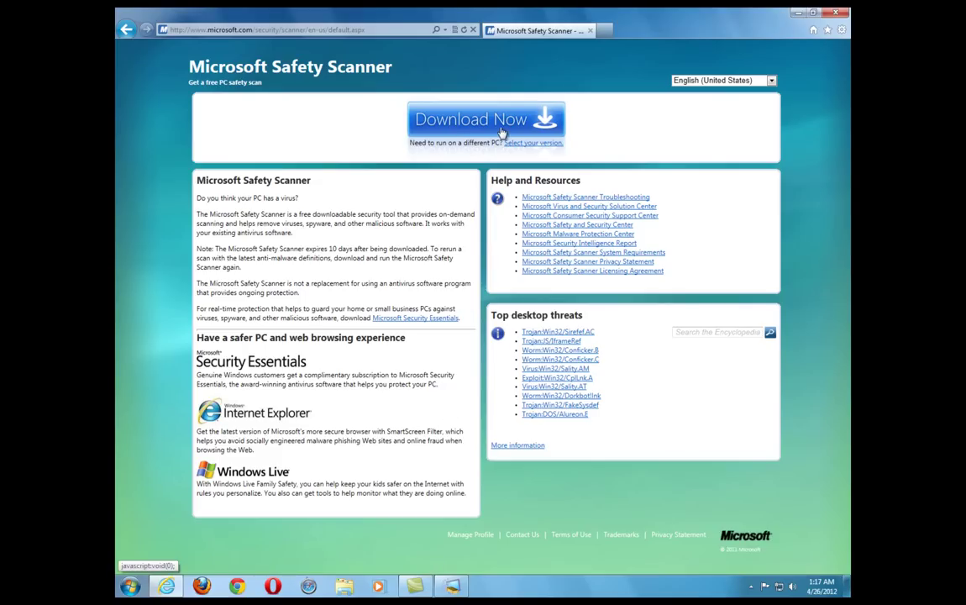
{"action": "left_click", "coordinate": [797, 17]}
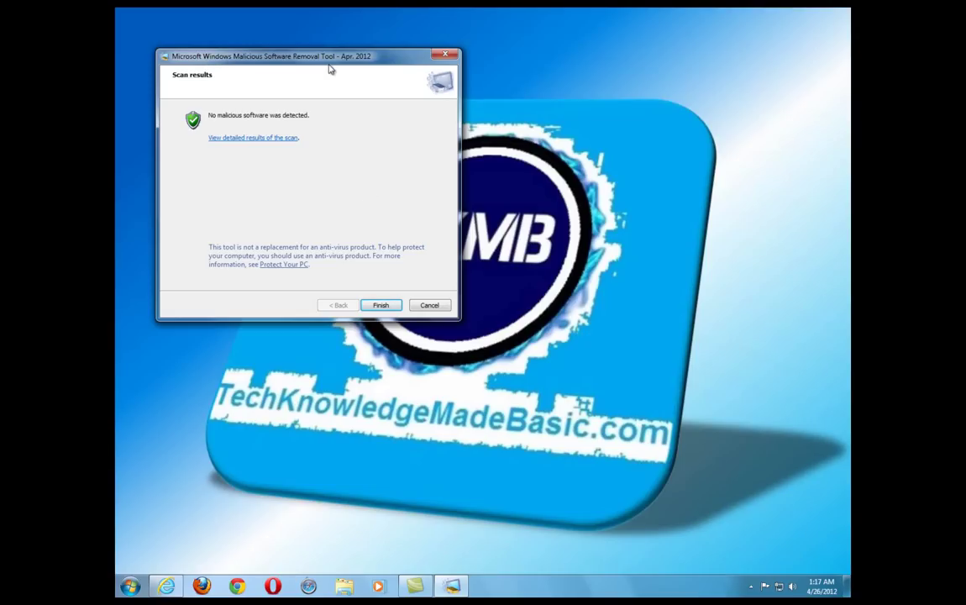
Finish the clean removal-tool report and run msert from the Downloads folder
{"action": "left_click", "coordinate": [381, 308]}
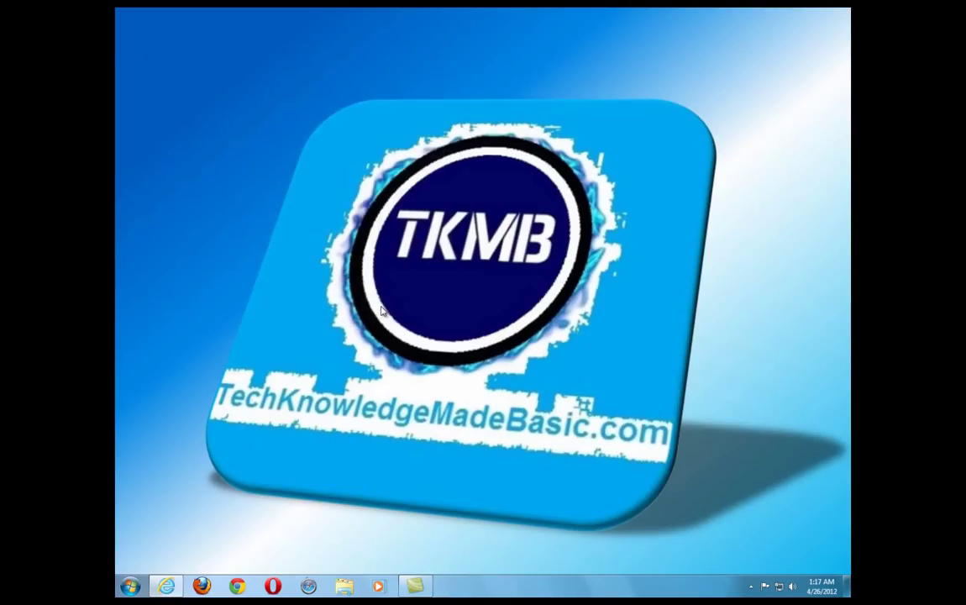
{"action": "left_click", "coordinate": [128, 587]}
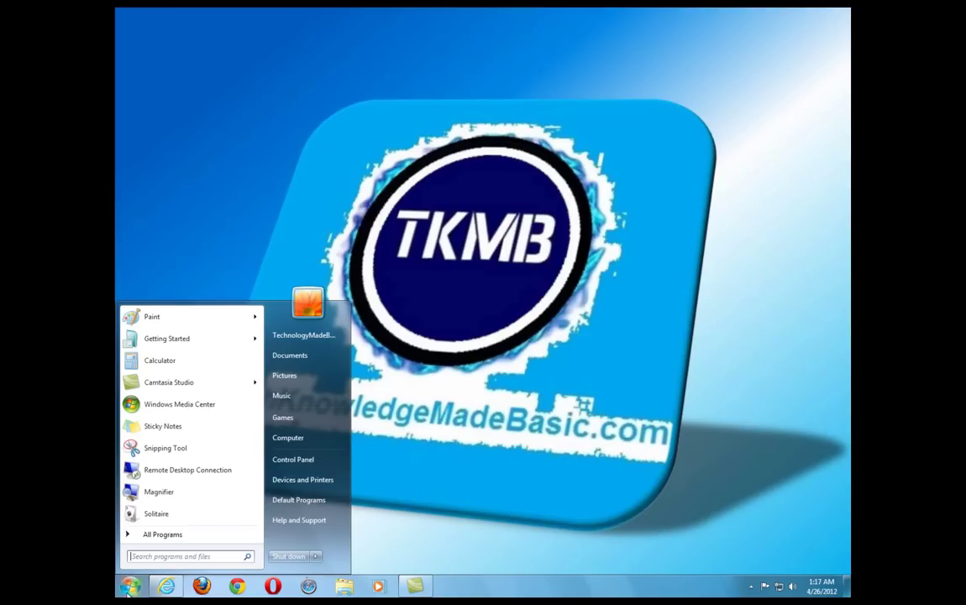
{"action": "left_click", "coordinate": [317, 357]}
{"action": "left_click", "coordinate": [314, 204]}
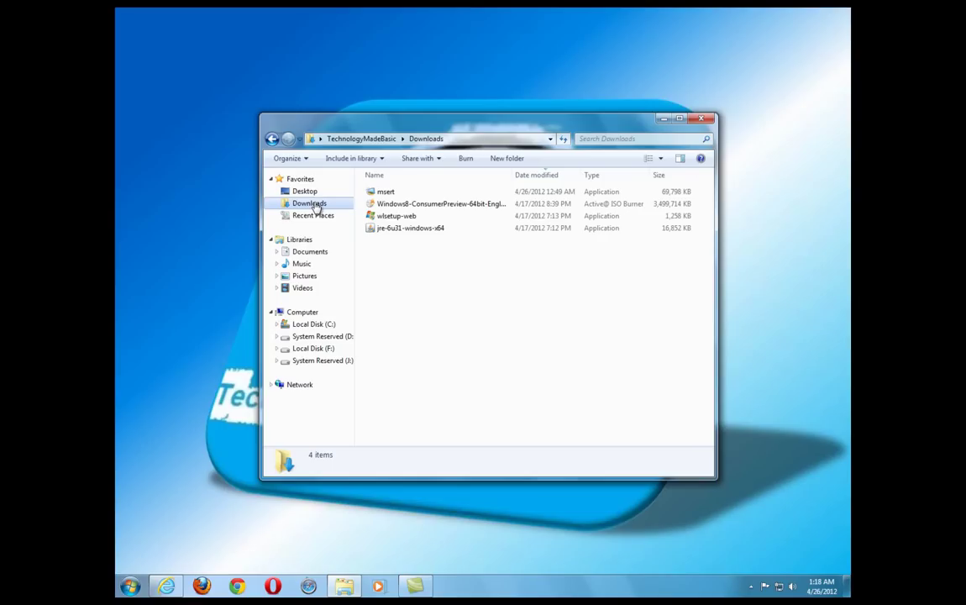
{"action": "double_click", "coordinate": [385, 195]}
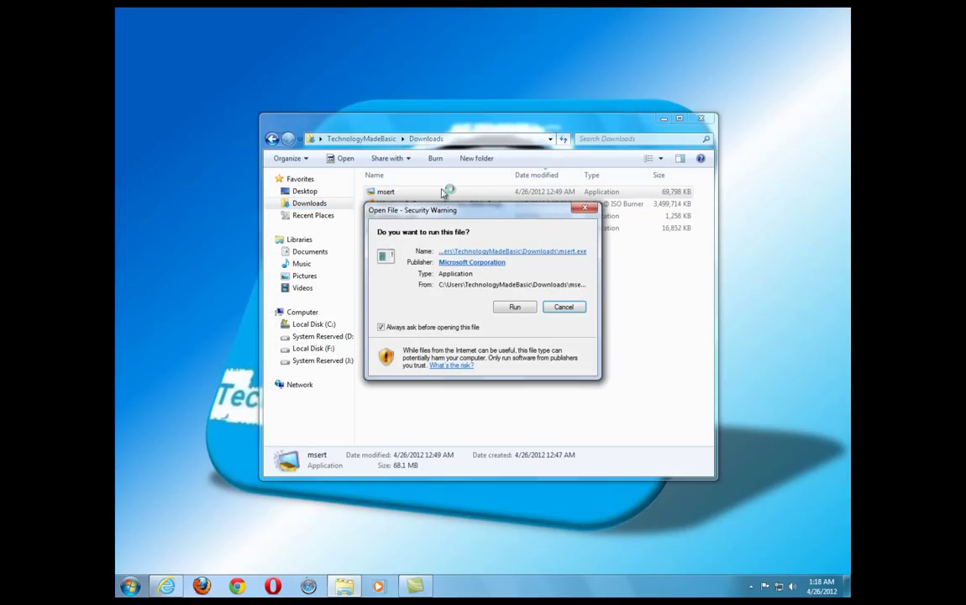
Allow msert to run, accept the Safety Scanner licence terms and pass the welcome page
{"action": "left_click_drag", "start_coordinate": [524, 211], "coordinate": [612, 217]}
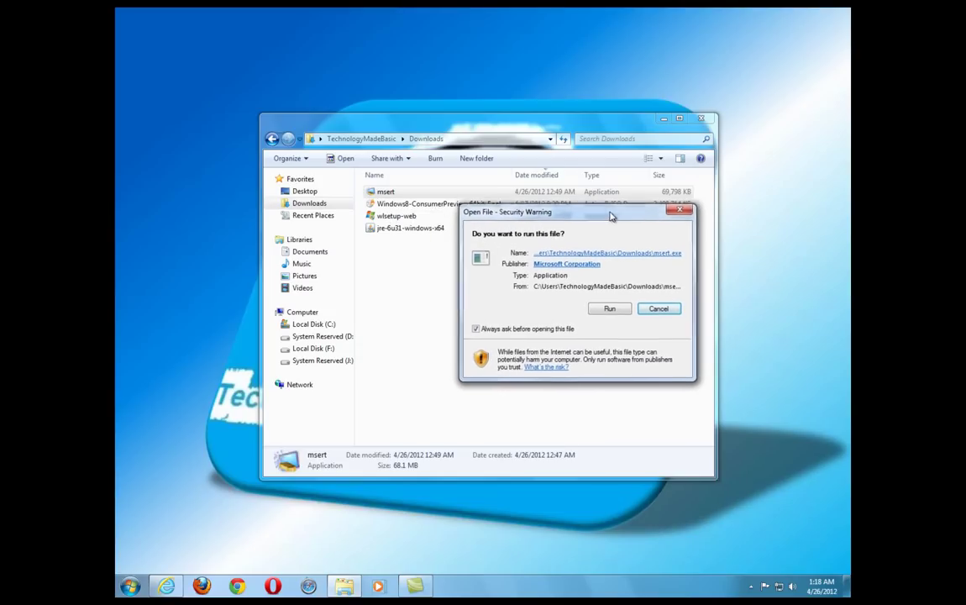
{"action": "left_click", "coordinate": [611, 309]}
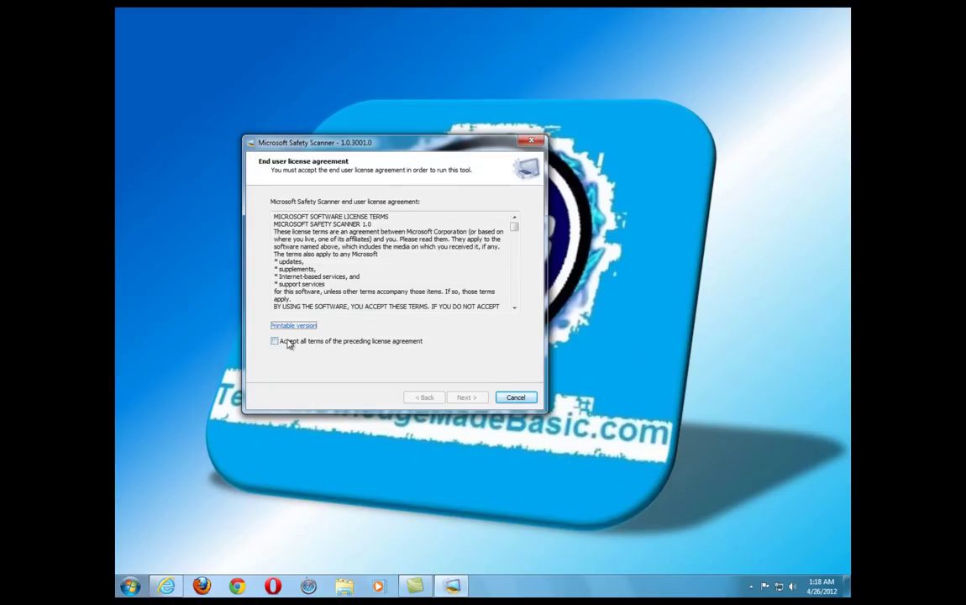
{"action": "left_click", "coordinate": [274, 341]}
{"action": "left_click", "coordinate": [467, 398]}
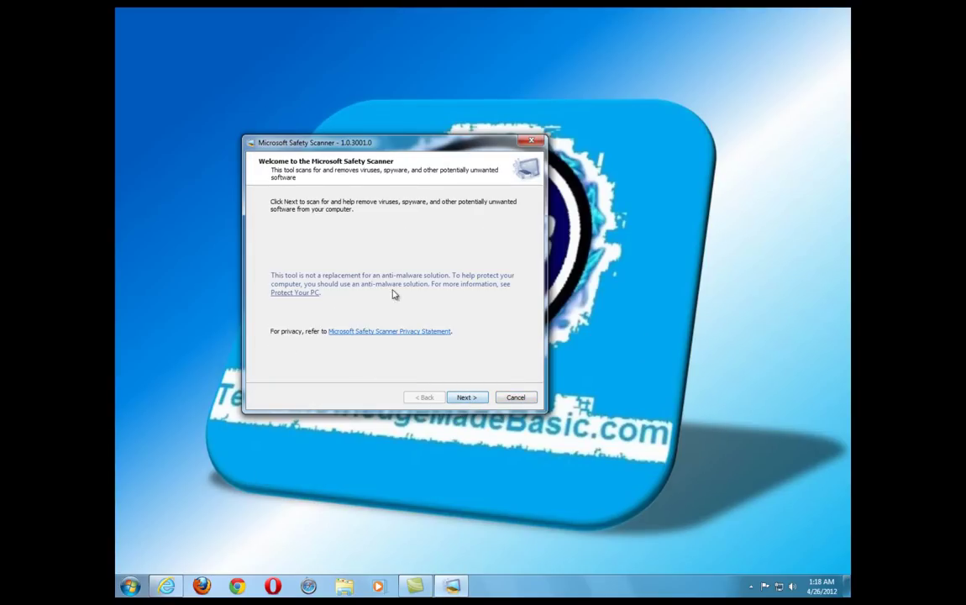
{"action": "left_click_drag", "start_coordinate": [392, 150], "coordinate": [334, 78]}
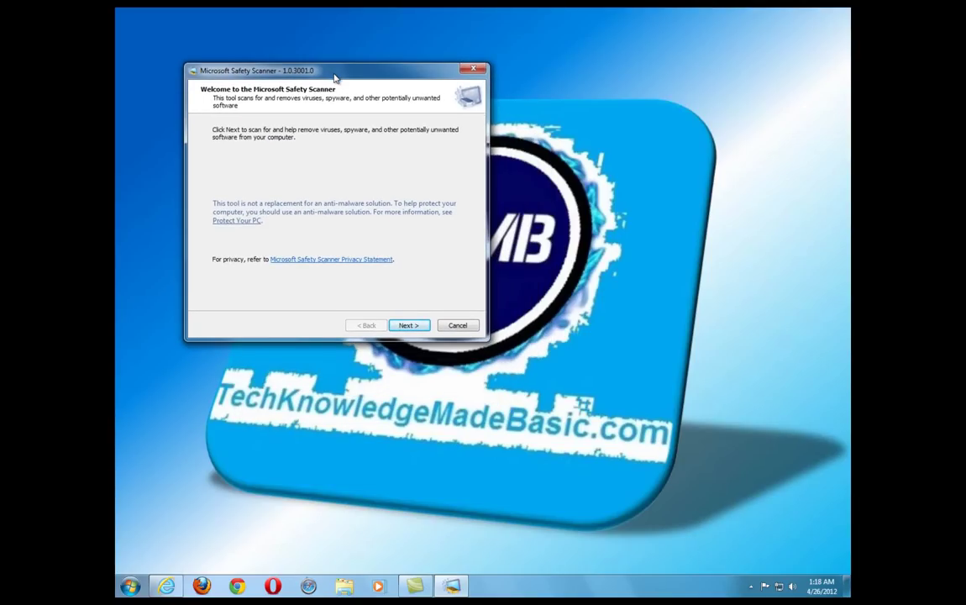
{"action": "left_click", "coordinate": [408, 325]}
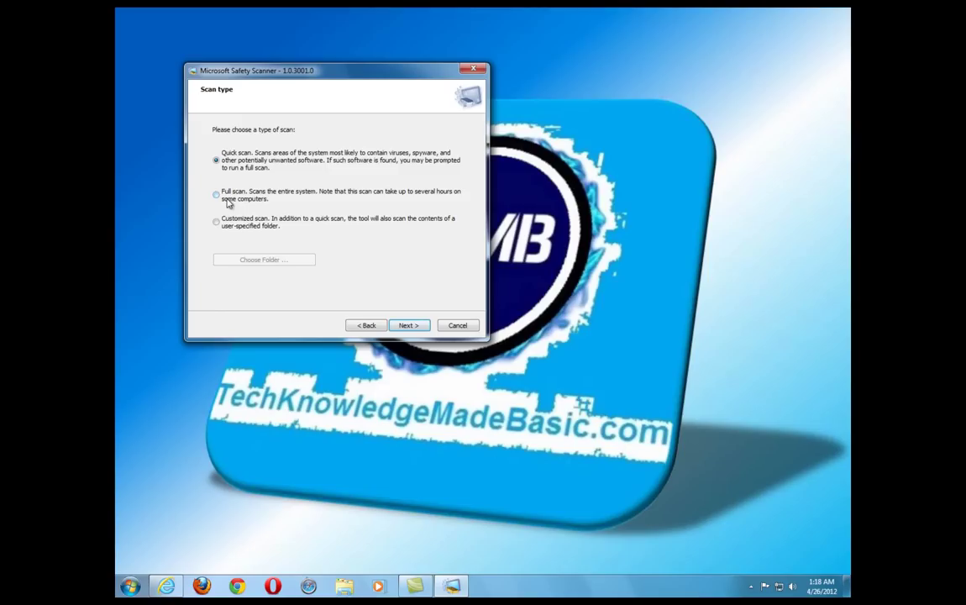
Start a quick scan and return to the Safety Scanner page in Internet Explorer
{"action": "left_click", "coordinate": [407, 326]}
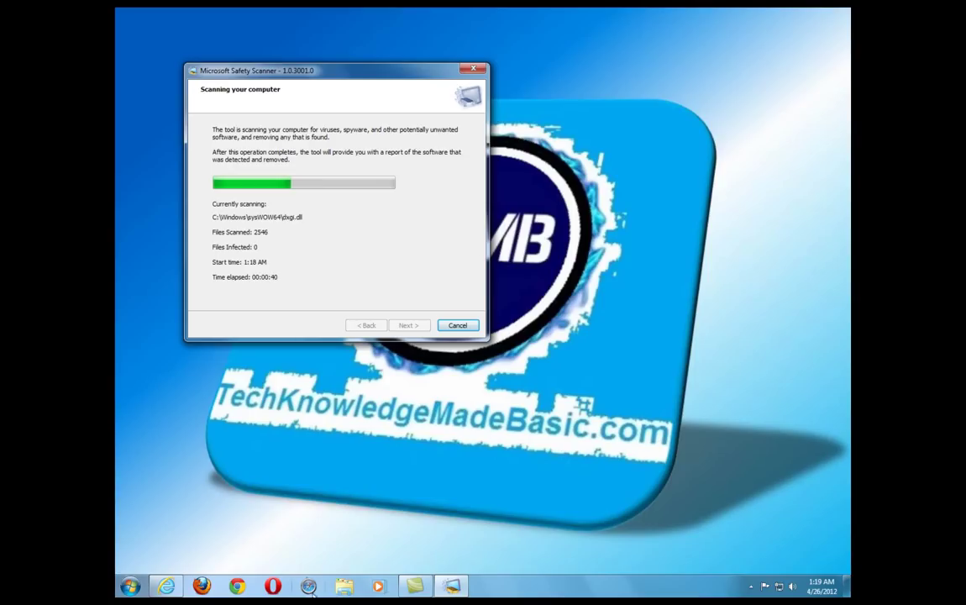
{"action": "left_click", "coordinate": [165, 586]}
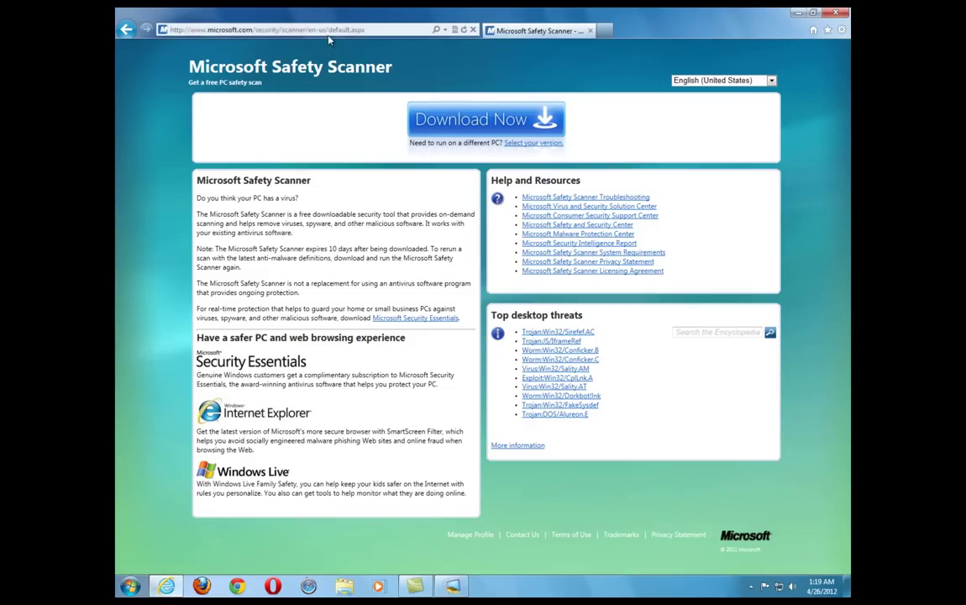
{"action": "left_click", "coordinate": [294, 31]}
{"action": "type", "text": "www.microsoft.com/"}
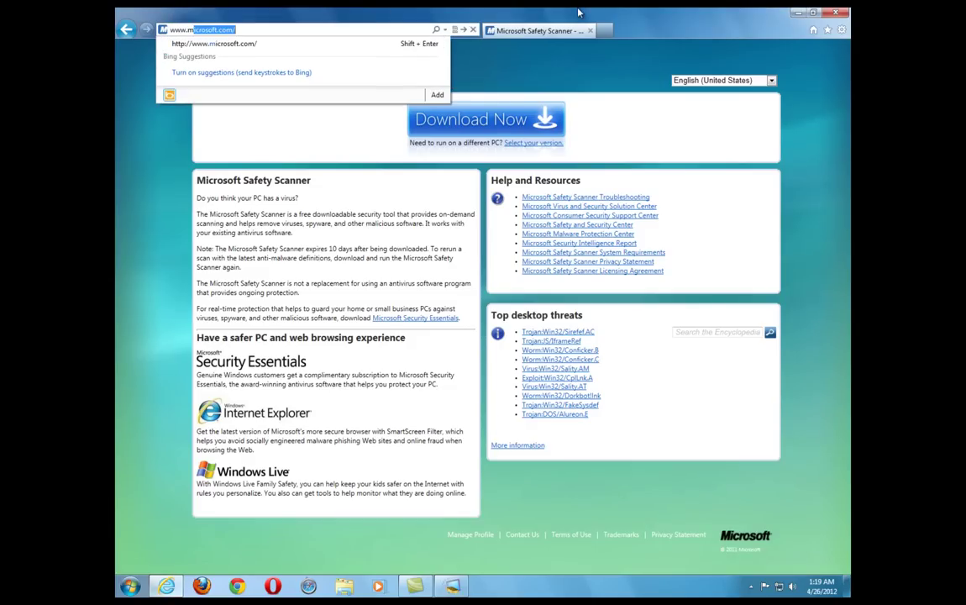
{"action": "key", "text": "Return"}
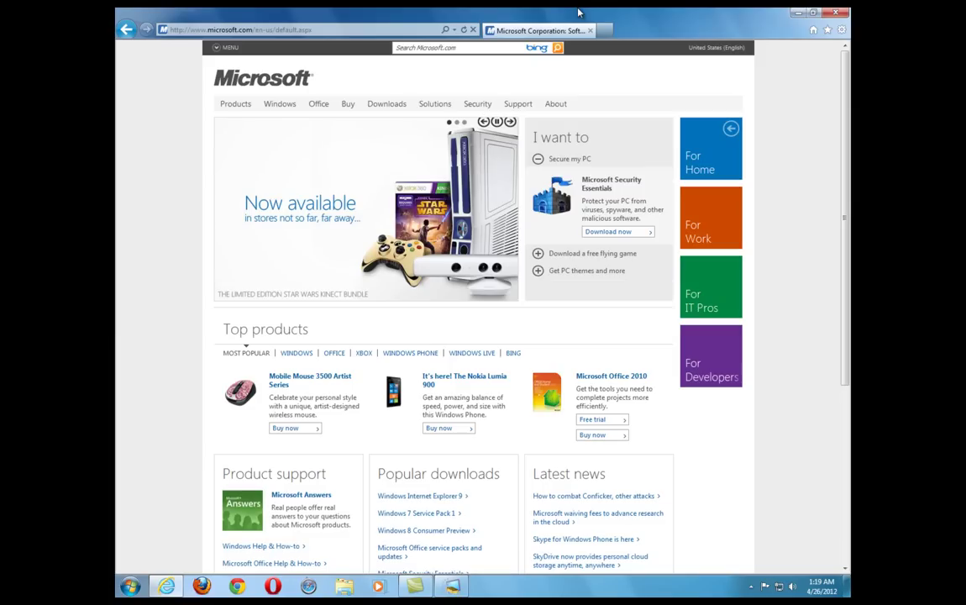
{"action": "left_click", "coordinate": [453, 47]}
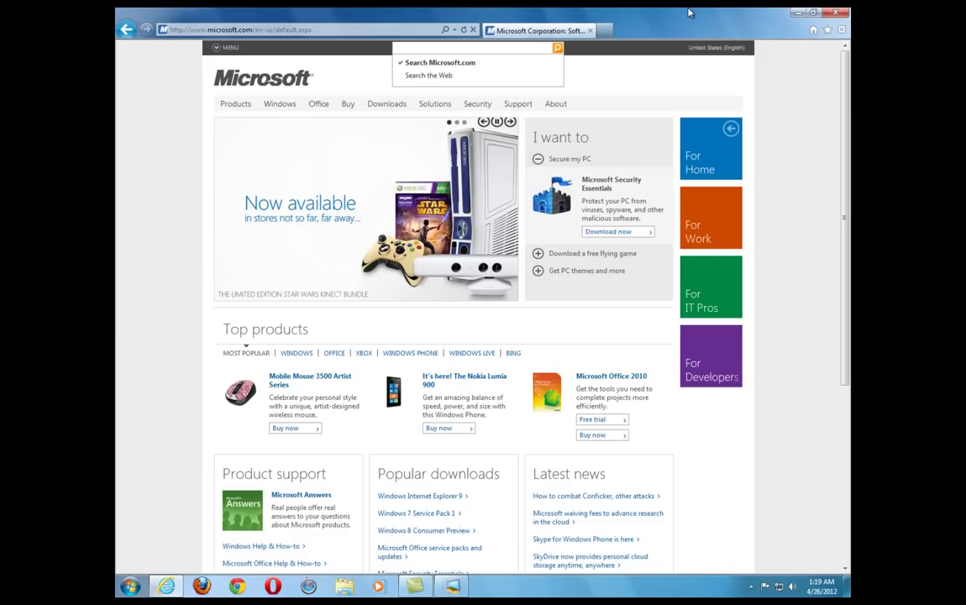
{"action": "type", "text": "windows se"}
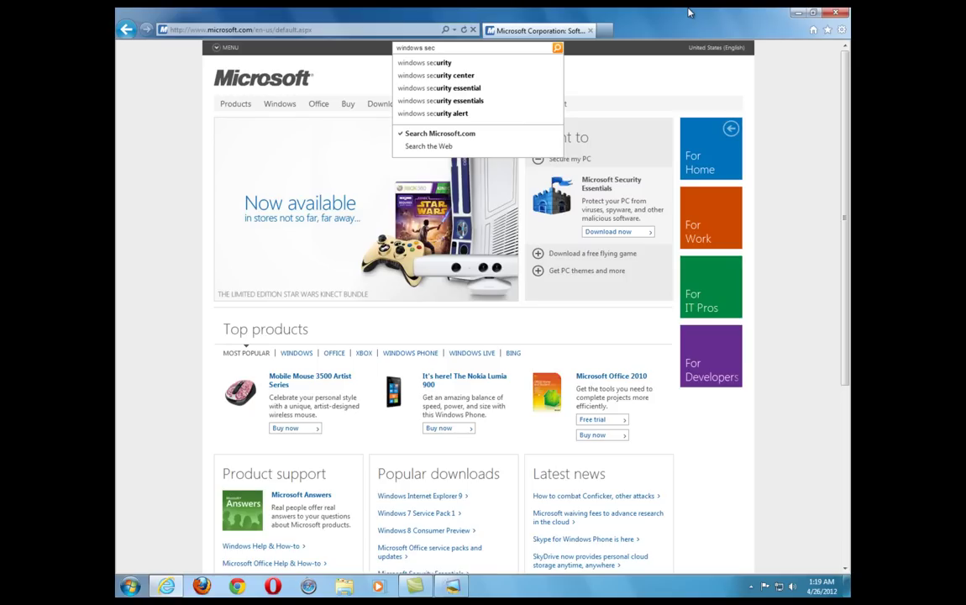
{"action": "type", "text": "c"}
{"action": "key", "text": "Down"}
{"action": "key", "text": "Down"}
{"action": "key", "text": "Down"}
{"action": "key", "text": "Down"}
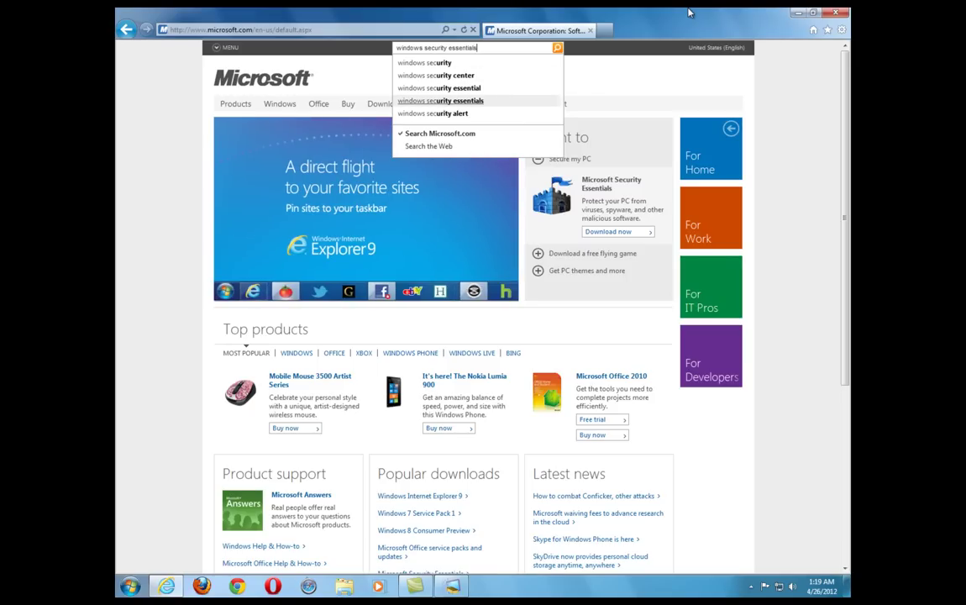
{"action": "key", "text": "Return"}
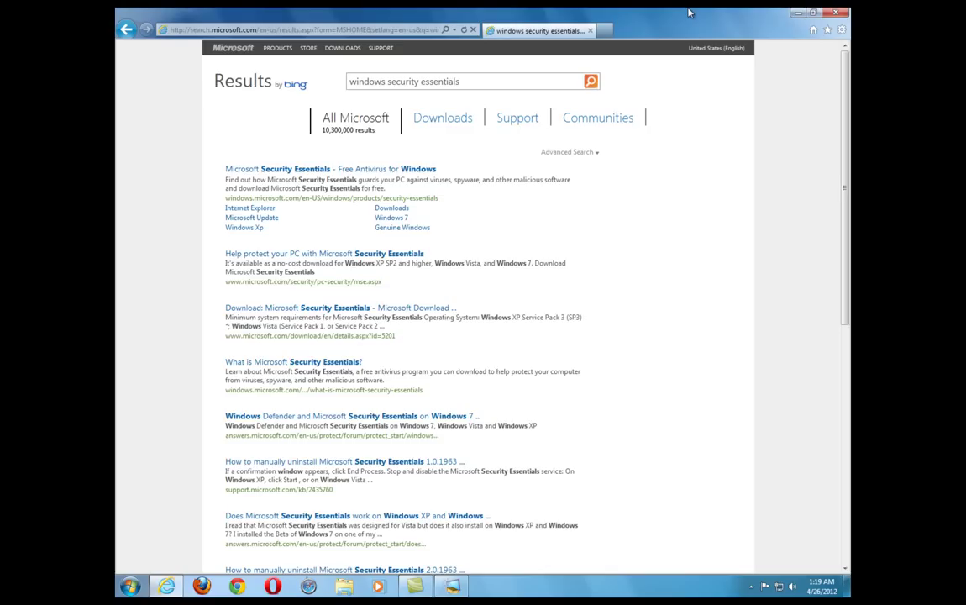
Download Microsoft Security Essentials from its product page and run mseinstall.exe
{"action": "left_click", "coordinate": [244, 172]}
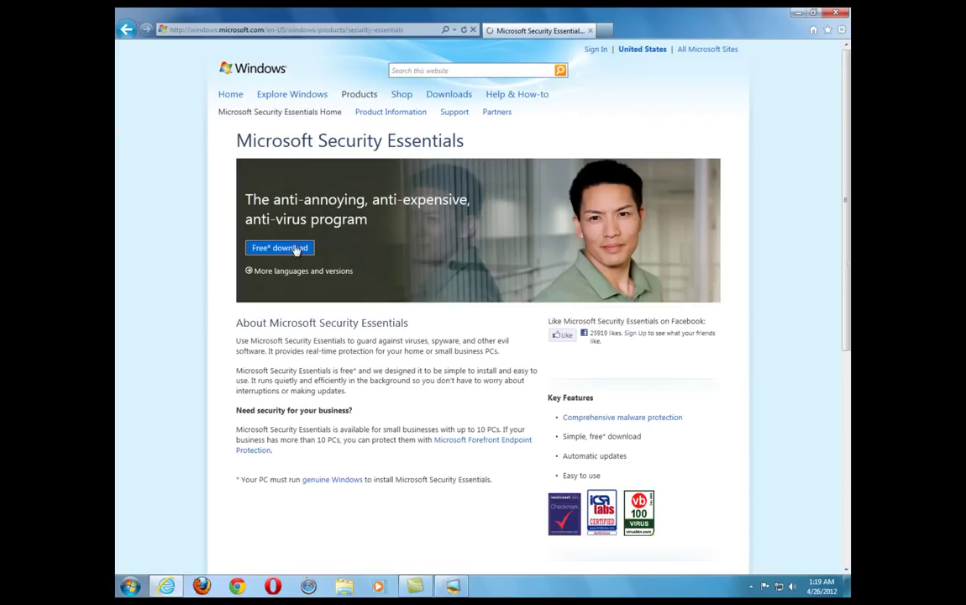
{"action": "left_click", "coordinate": [256, 251]}
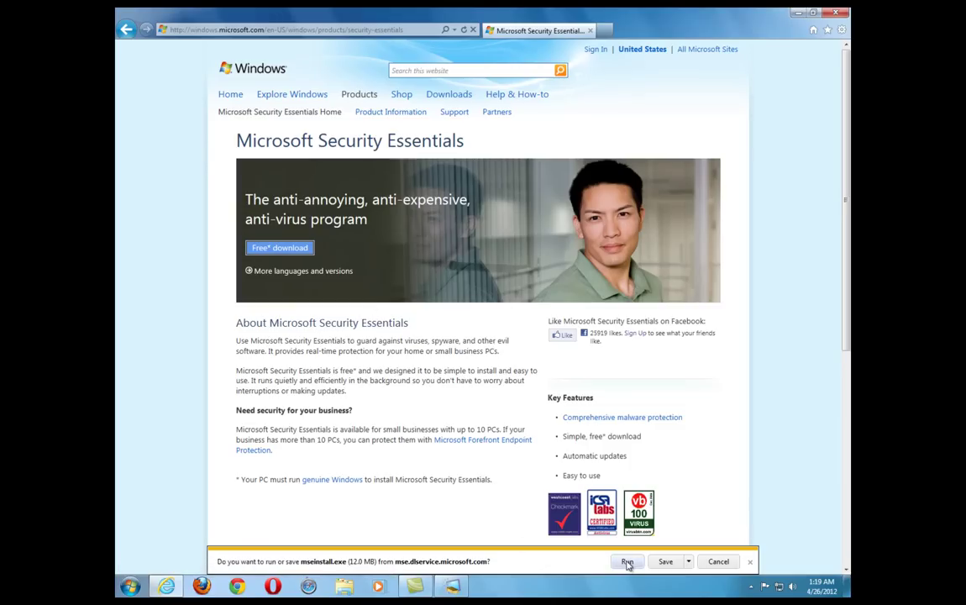
{"action": "left_click", "coordinate": [622, 561]}
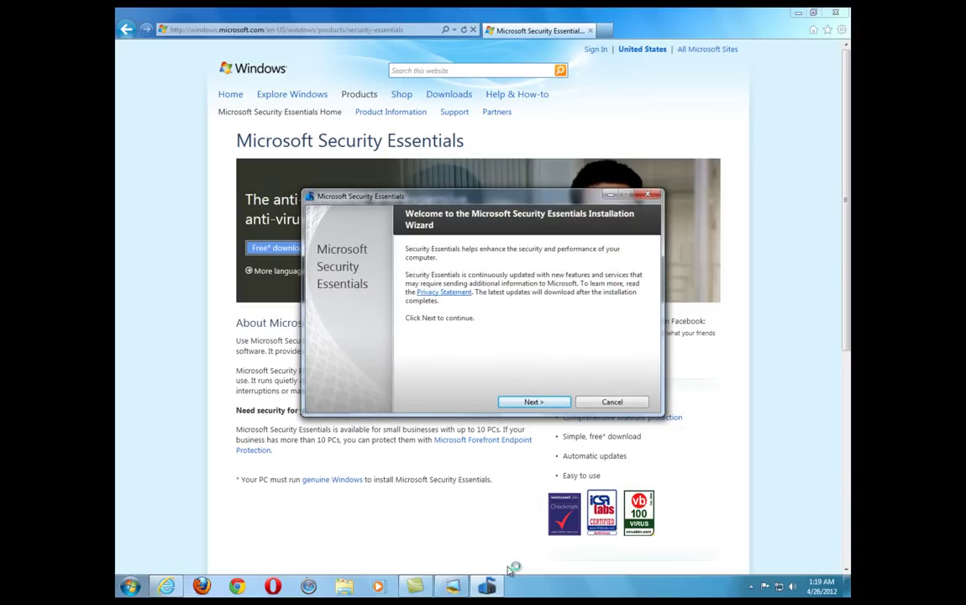
Accept the licence terms, decline the Customer Experience Improvement Program and keep Windows Firewall enabled
{"action": "left_click", "coordinate": [799, 12]}
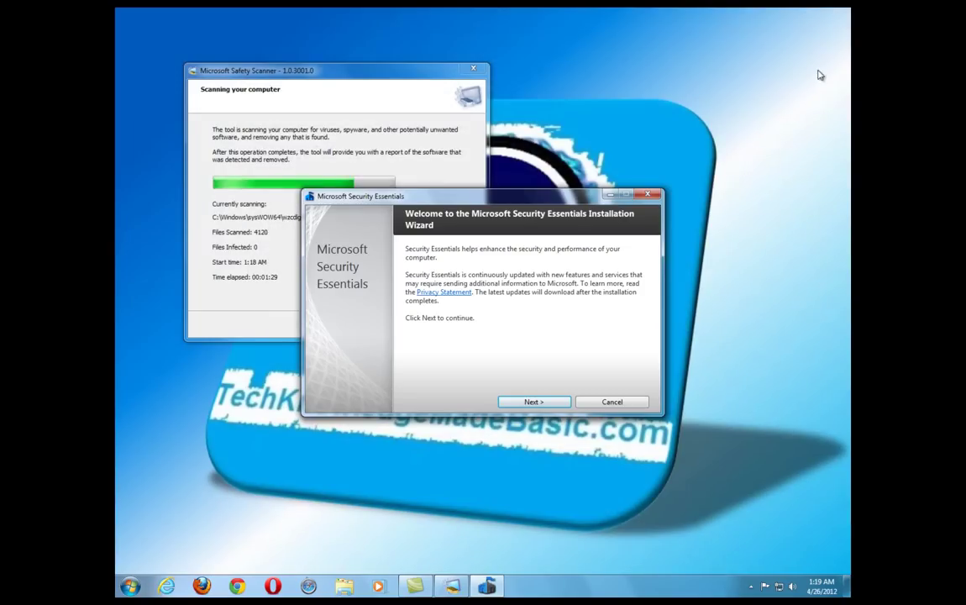
{"action": "left_click", "coordinate": [533, 403]}
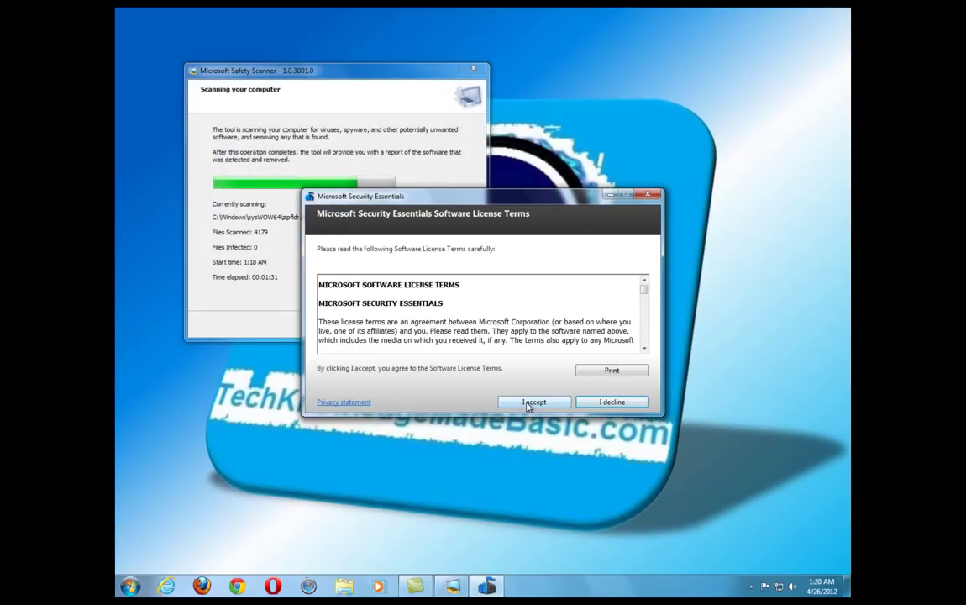
{"action": "left_click", "coordinate": [534, 402]}
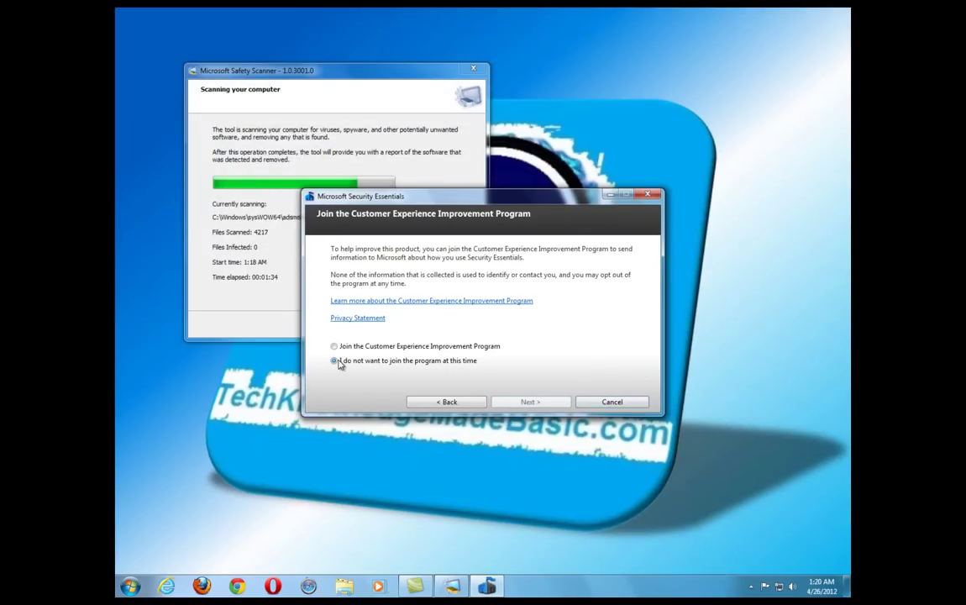
{"action": "left_click", "coordinate": [334, 360]}
{"action": "left_click", "coordinate": [528, 403]}
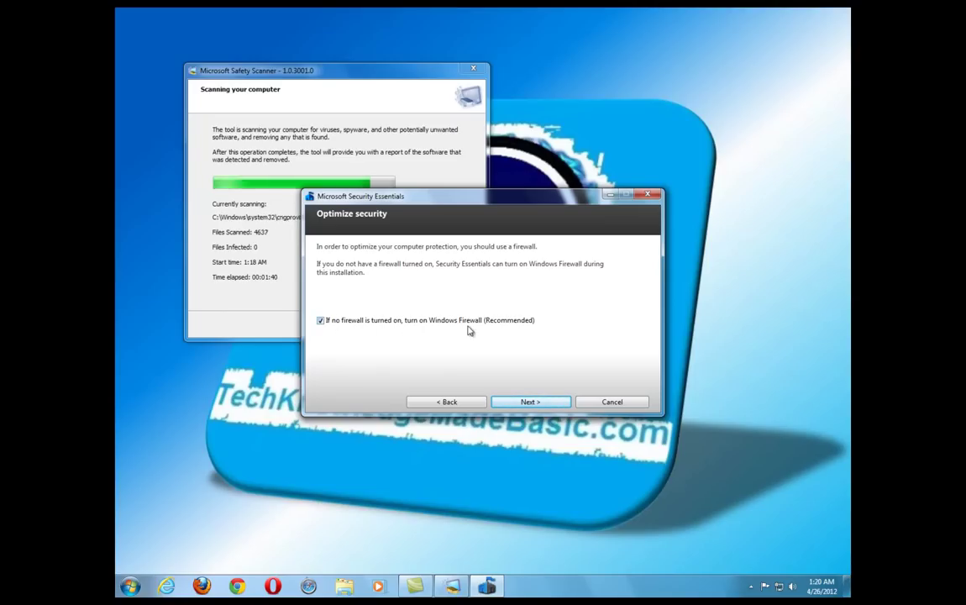
{"action": "left_click", "coordinate": [531, 402]}
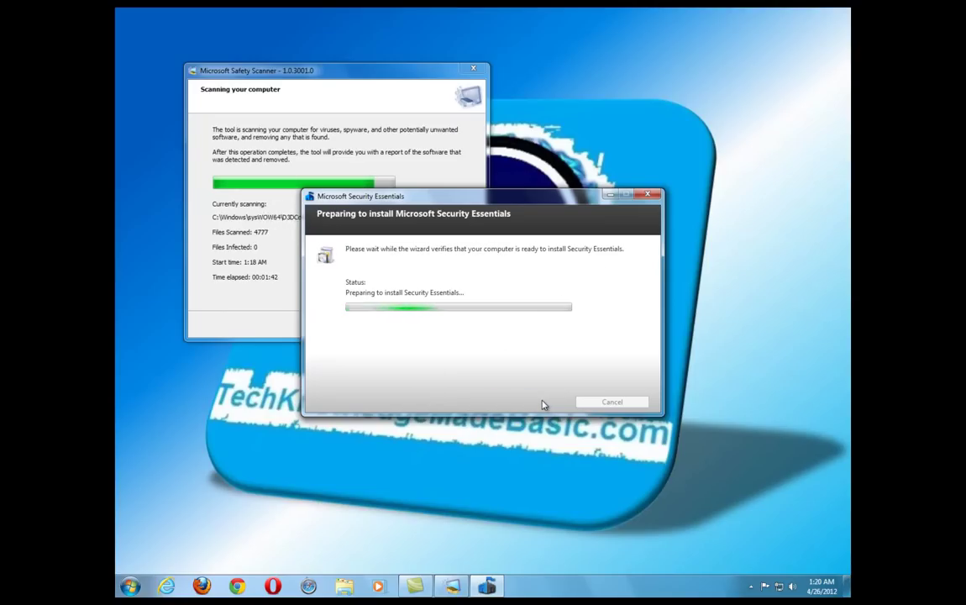
Check the Safety Scanner's progress, then start the Security Essentials installation
{"action": "left_click_drag", "start_coordinate": [542, 205], "coordinate": [706, 124]}
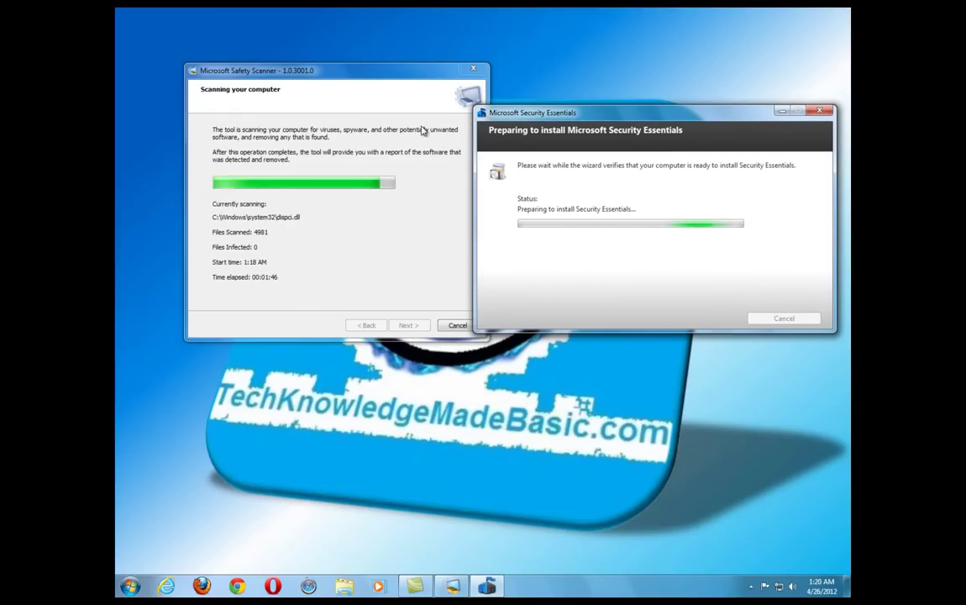
{"action": "left_click", "coordinate": [376, 107]}
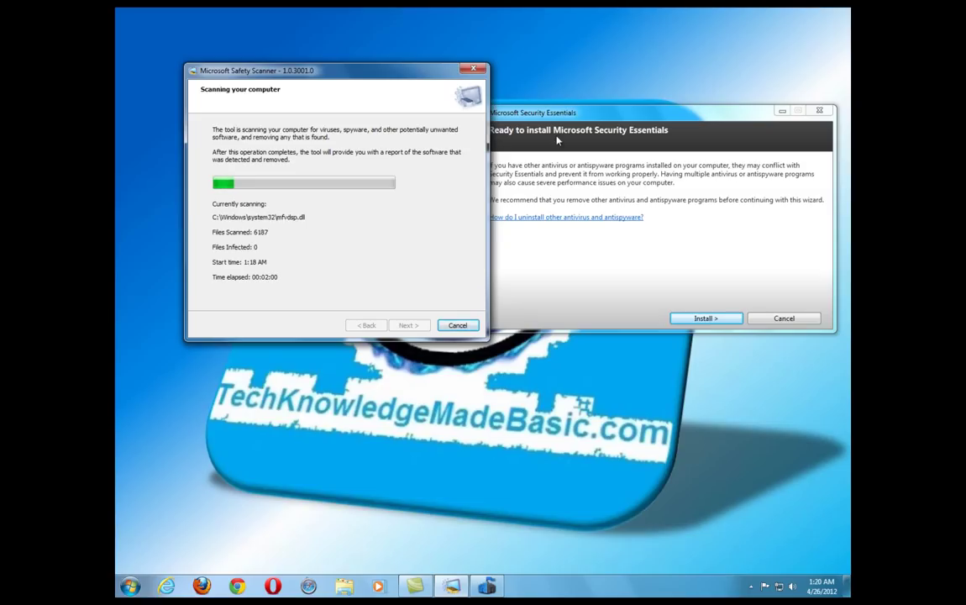
{"action": "left_click", "coordinate": [501, 123]}
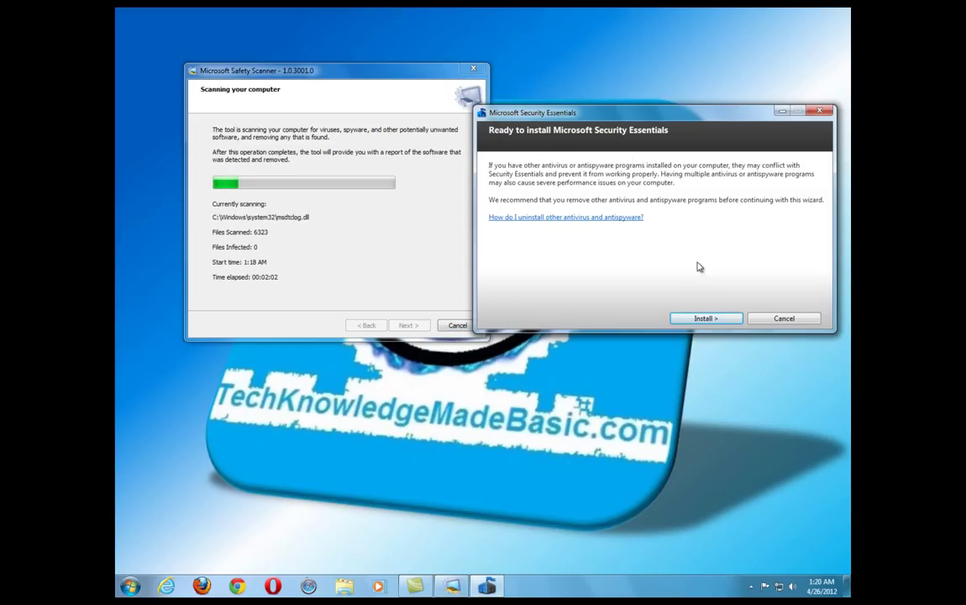
{"action": "left_click", "coordinate": [701, 318]}
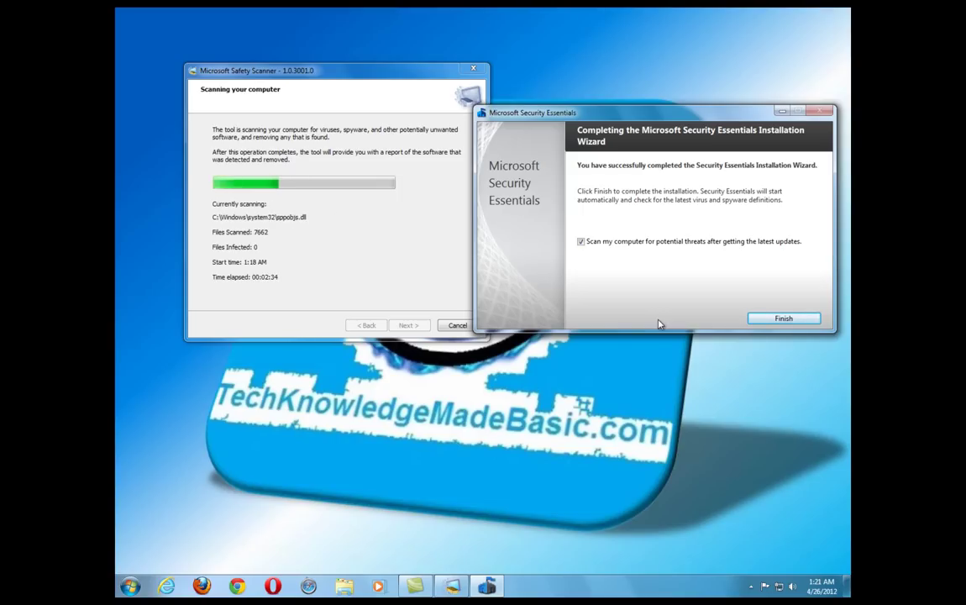
Google 'mozilla firefox', open the mozilla.org Firefox download page, then close Internet Explorer
{"action": "left_click", "coordinate": [168, 587]}
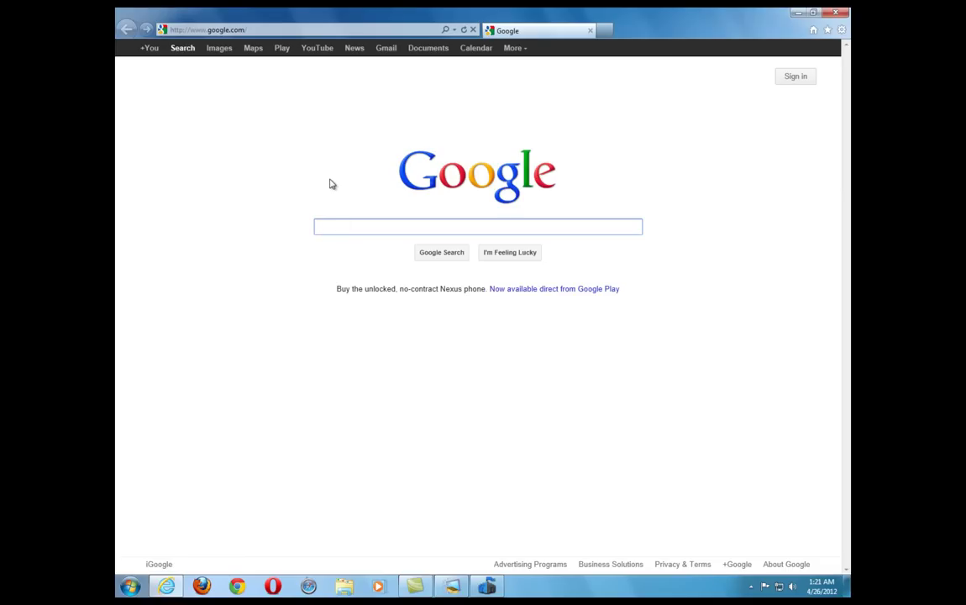
{"action": "type", "text": "mozi"}
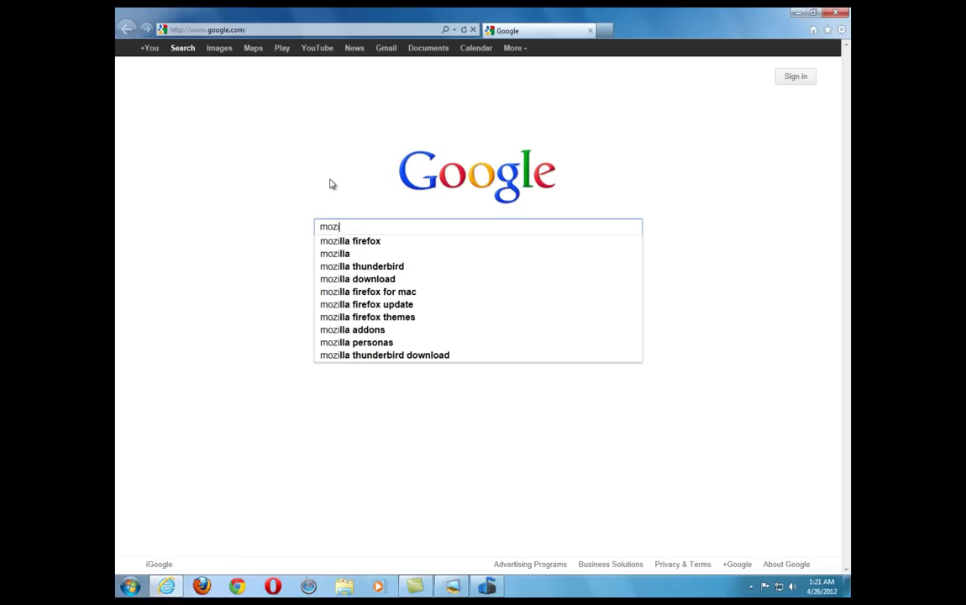
{"action": "key", "text": "Down"}
{"action": "key", "text": "Return"}
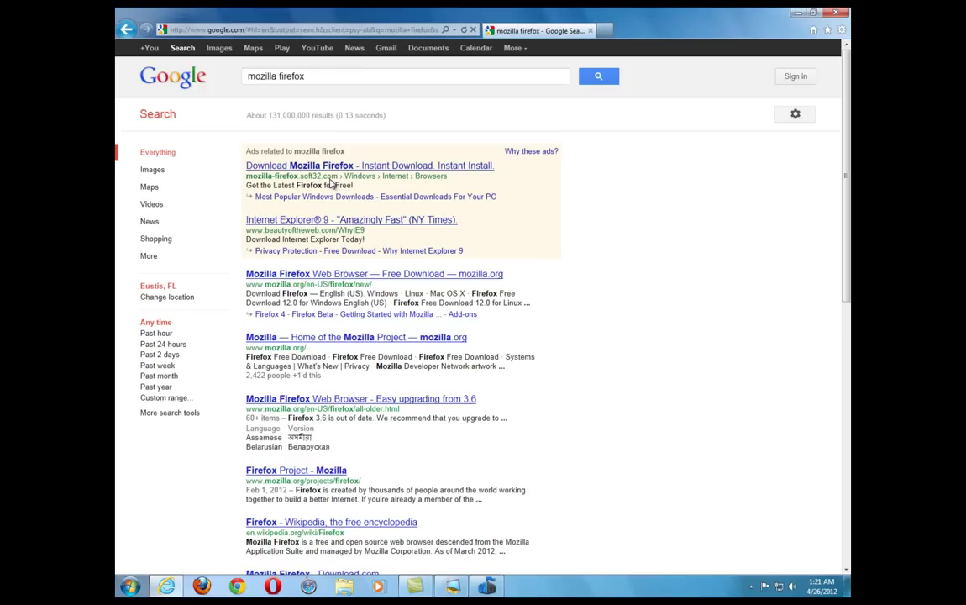
{"action": "left_click", "coordinate": [262, 278]}
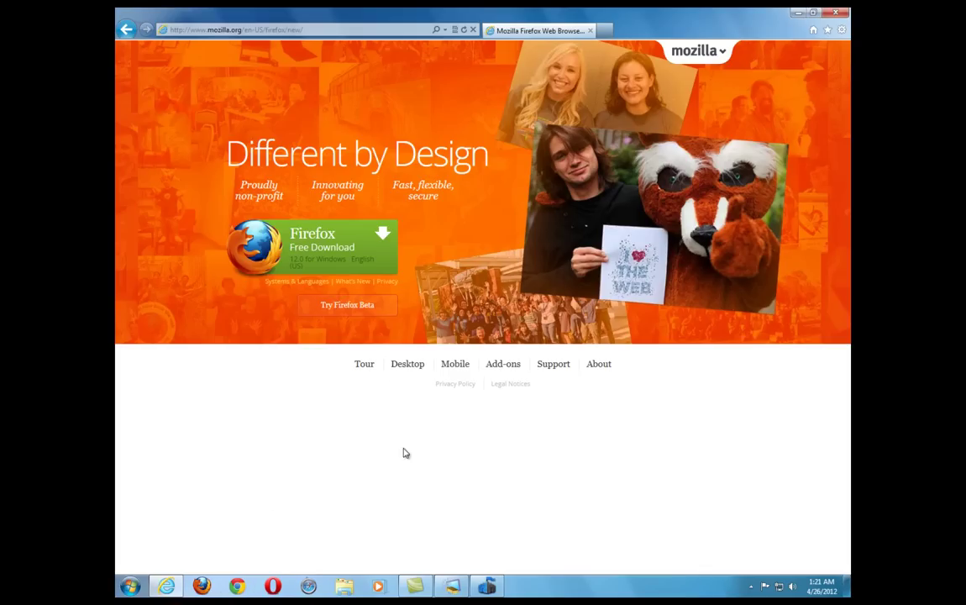
{"action": "left_click", "coordinate": [836, 15]}
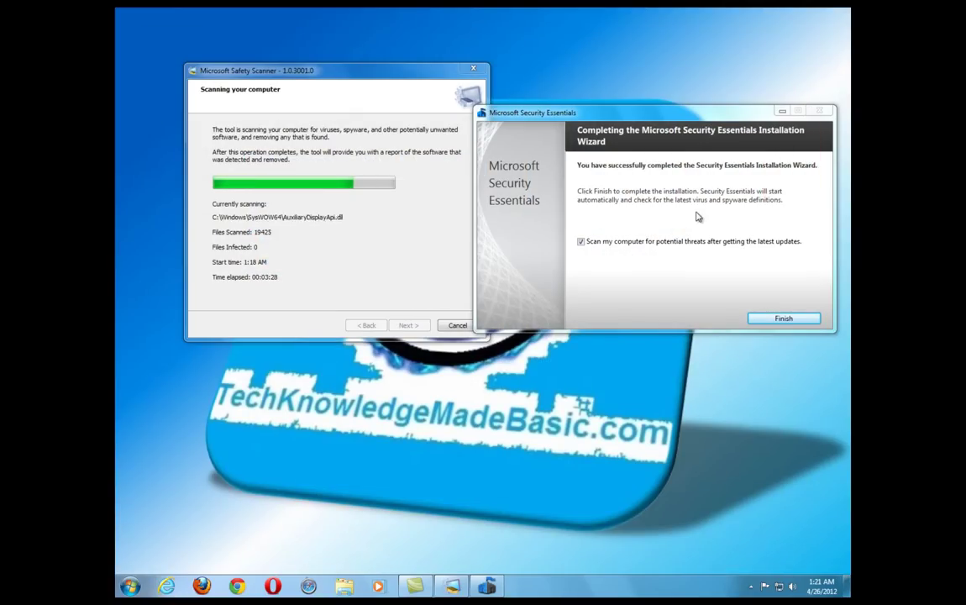
Finish setup without the post-update scan and let Security Essentials update its definitions
{"action": "left_click", "coordinate": [583, 242]}
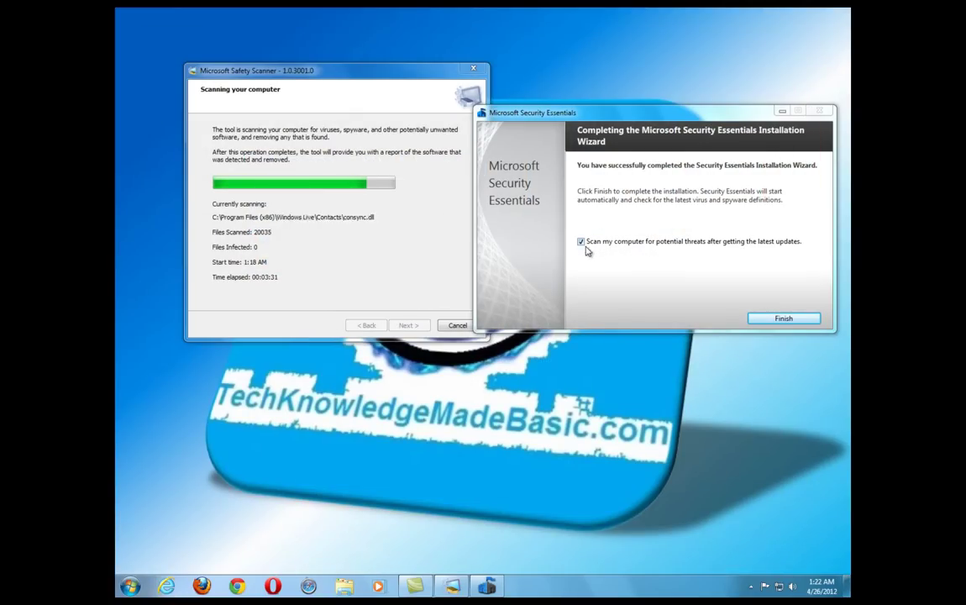
{"action": "left_click", "coordinate": [761, 318]}
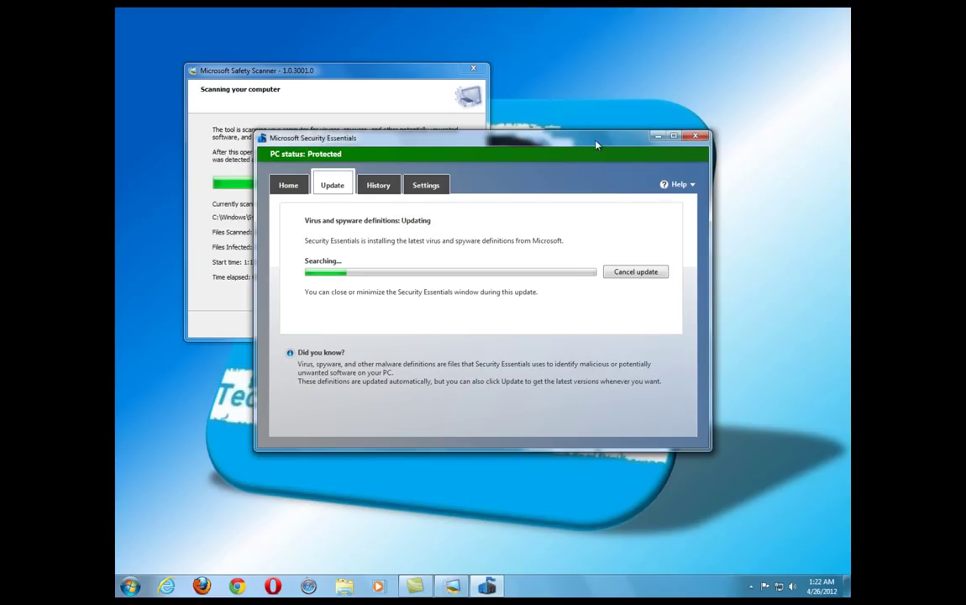
{"action": "left_click_drag", "start_coordinate": [594, 141], "coordinate": [693, 105]}
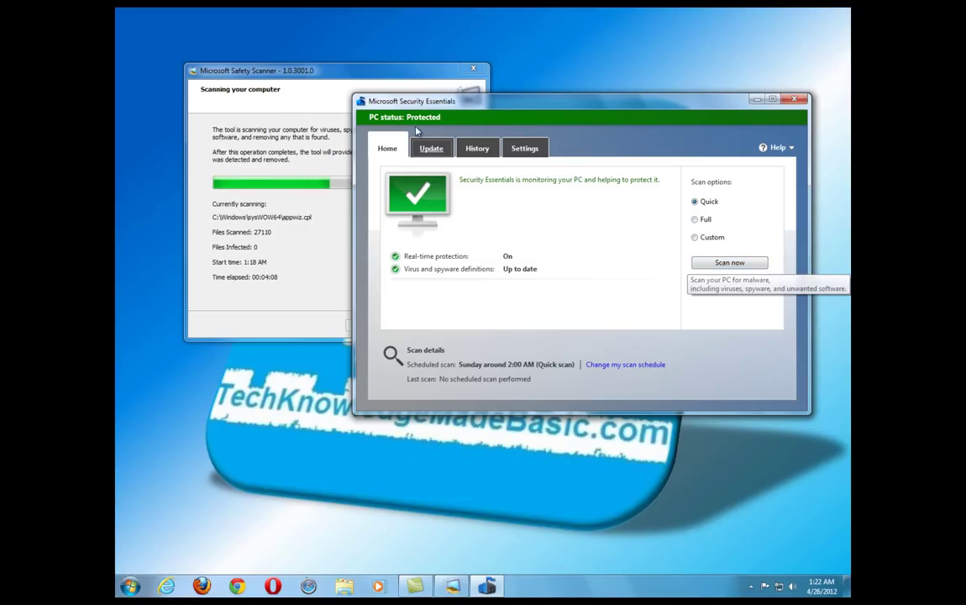
Review the Update and History tabs, ending on the Sunday 2:00 AM quick scan schedule
{"action": "left_click", "coordinate": [431, 147]}
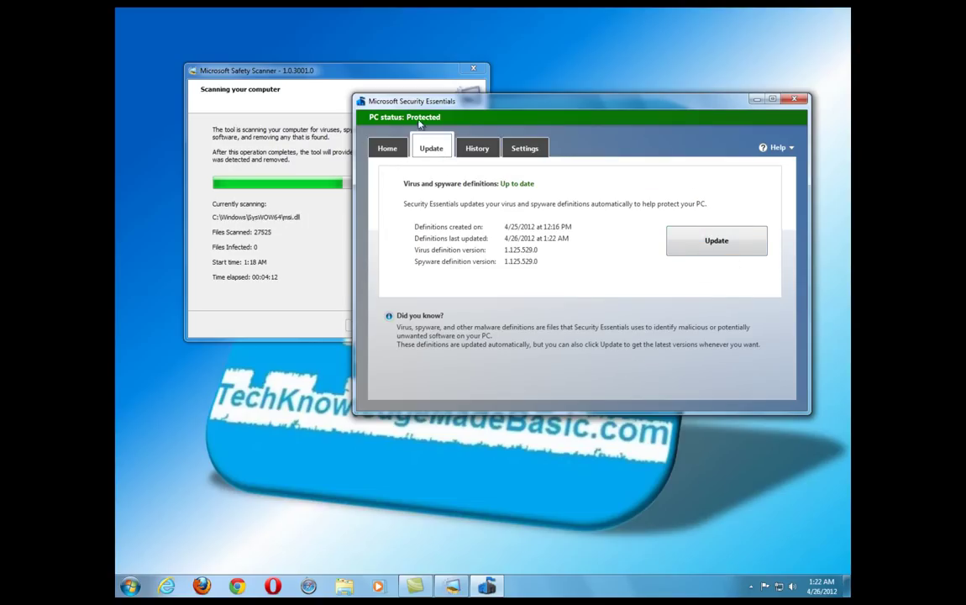
{"action": "left_click", "coordinate": [476, 148]}
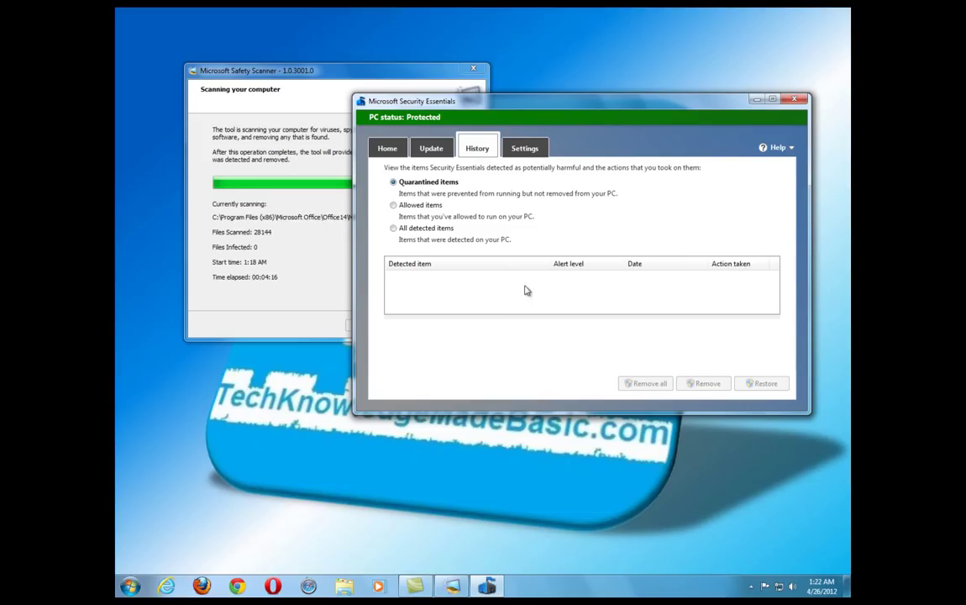
{"action": "left_click", "coordinate": [525, 148]}
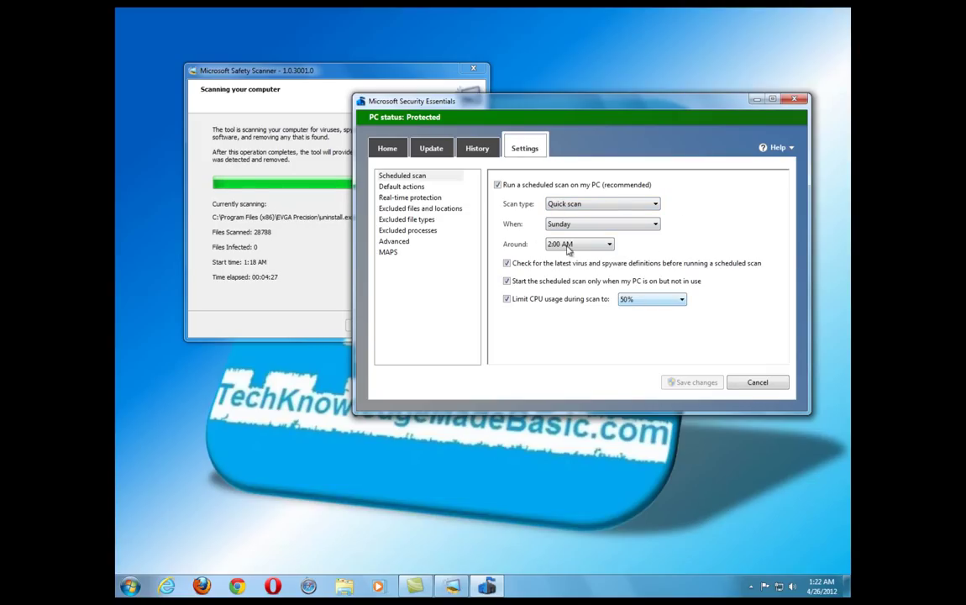
View the Real-time protection, Advanced and MAPS settings unsaved, then go back to Home
{"action": "left_click", "coordinate": [408, 199]}
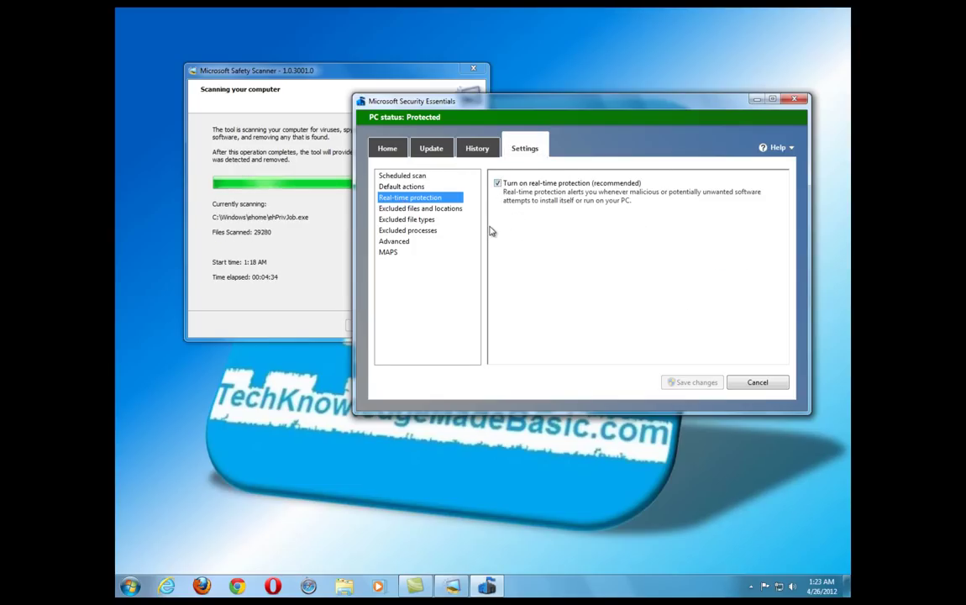
{"action": "left_click", "coordinate": [399, 243]}
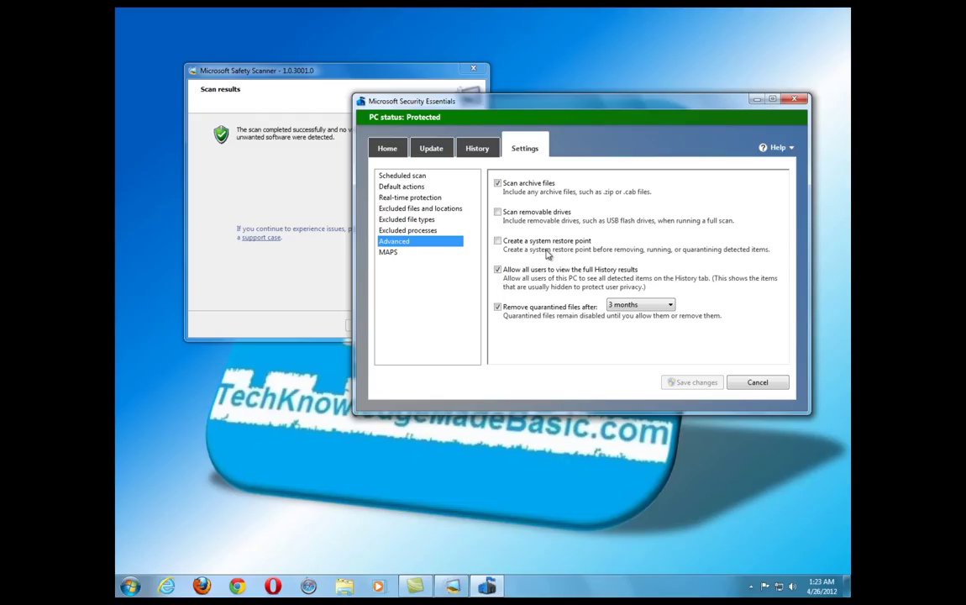
{"action": "left_click", "coordinate": [393, 252]}
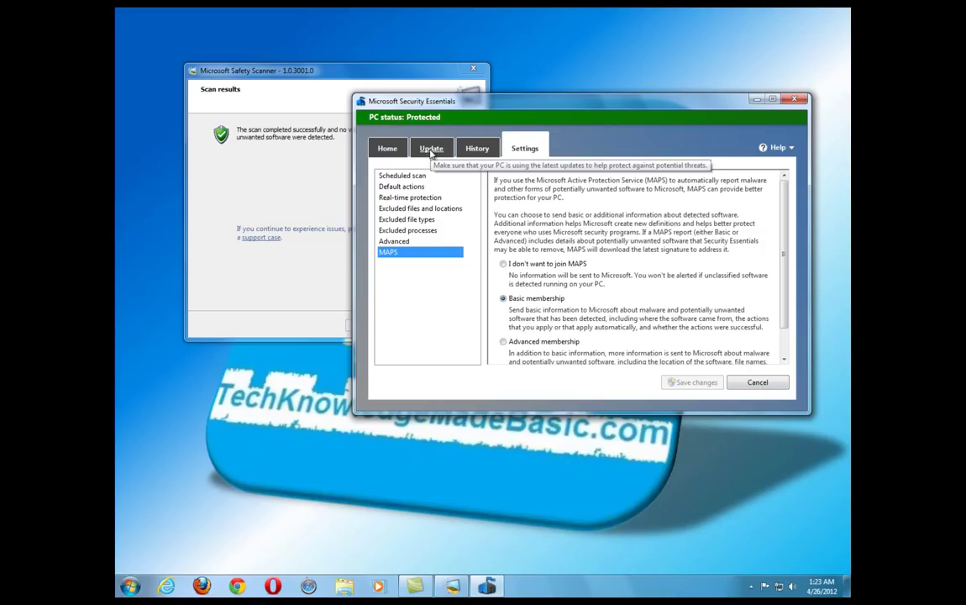
{"action": "left_click", "coordinate": [387, 150]}
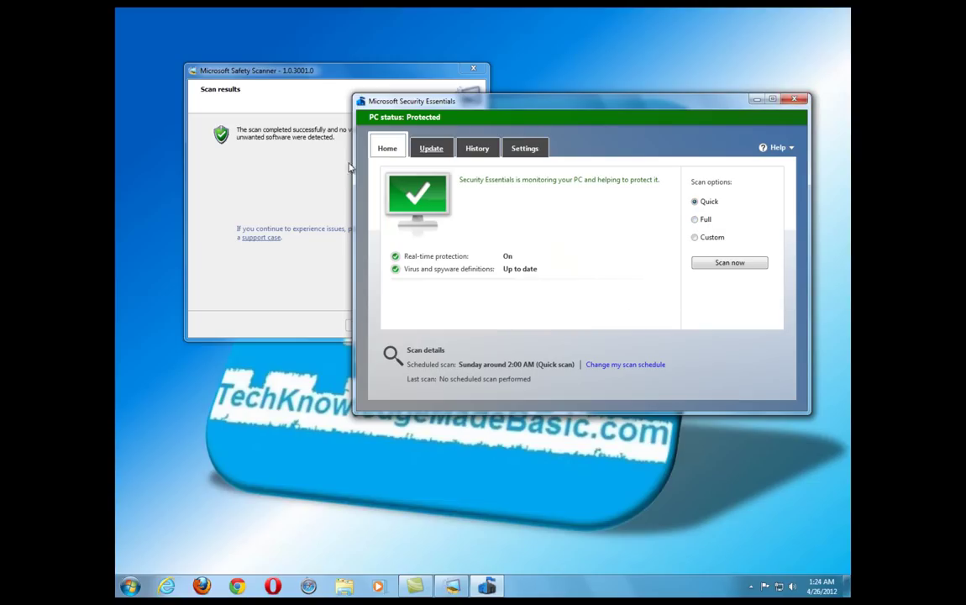
Finish the clean Safety Scanner scan and close the Security Essentials window
{"action": "left_click", "coordinate": [285, 171]}
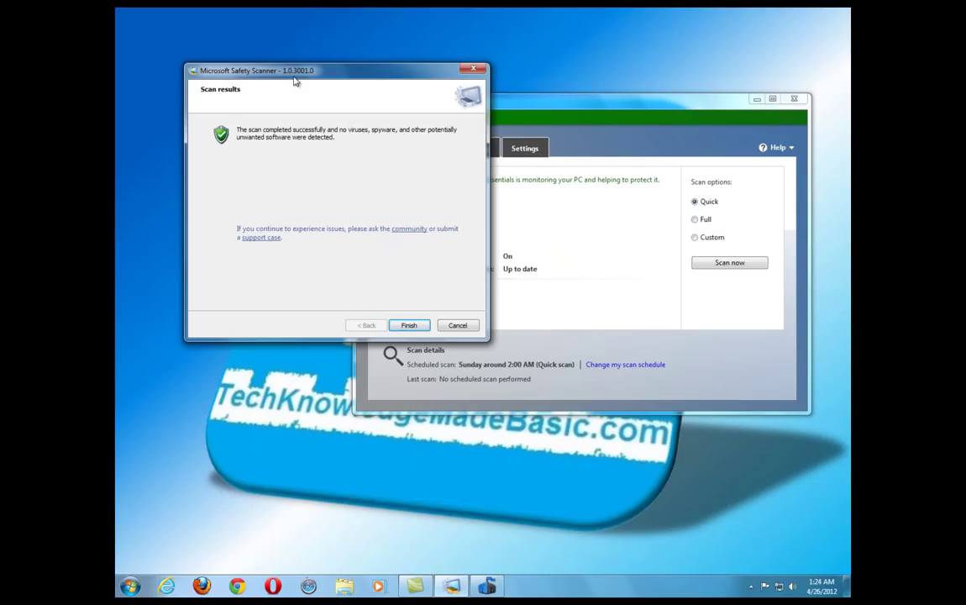
{"action": "left_click", "coordinate": [409, 325]}
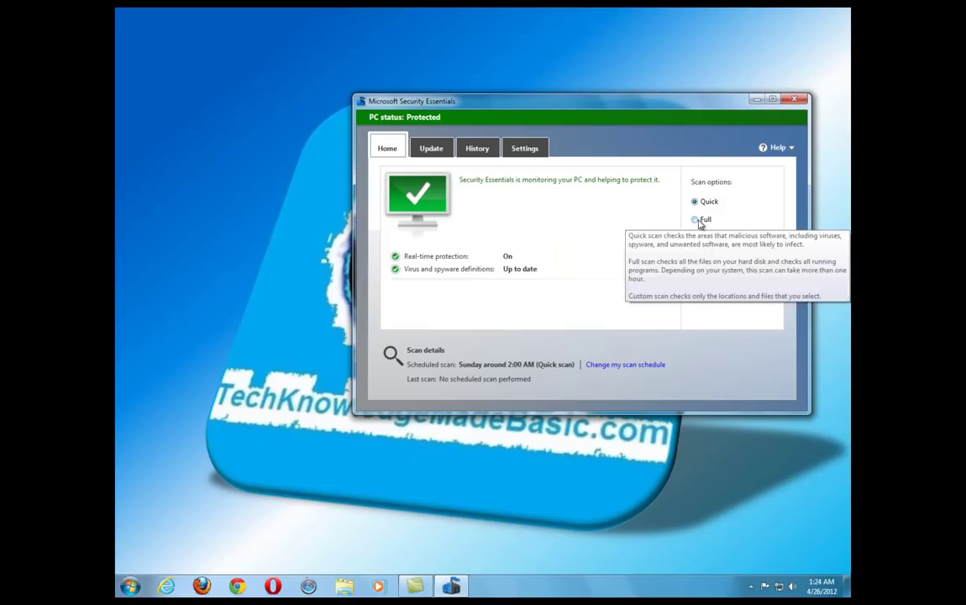
{"action": "left_click", "coordinate": [797, 100]}
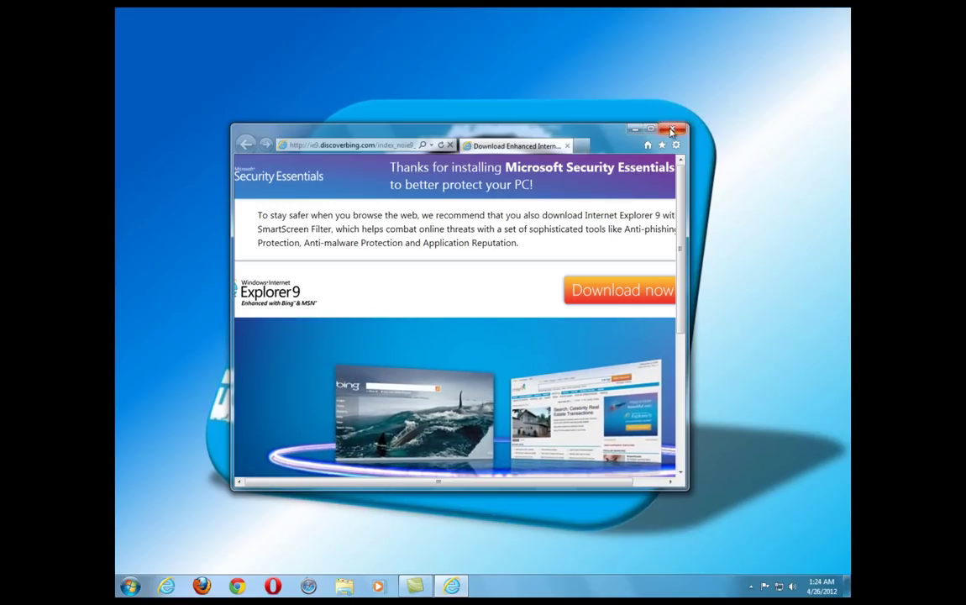
Maximize IE, open Internet Options, cancel a reset on Advanced and show the General tab
{"action": "double_click", "coordinate": [591, 126]}
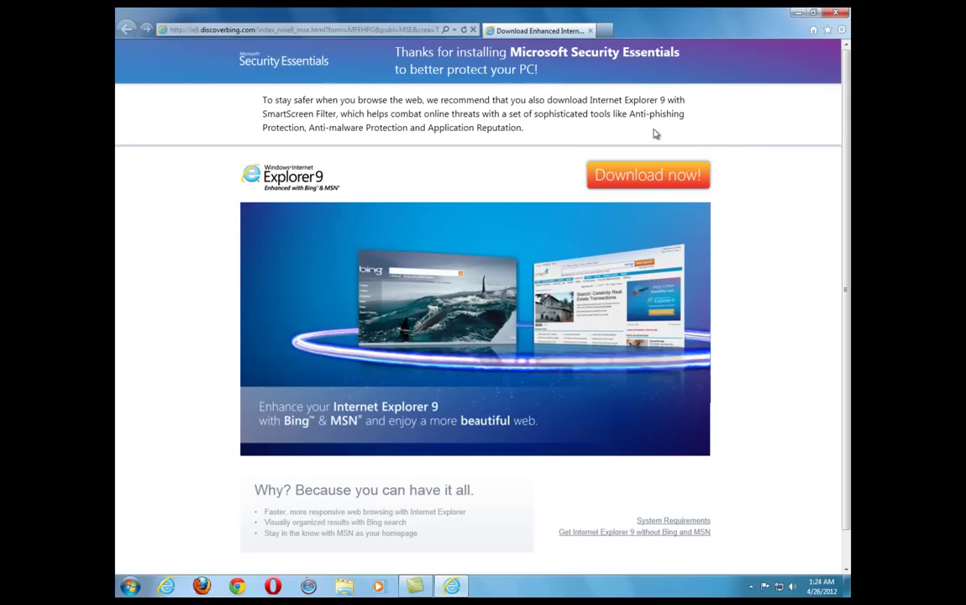
{"action": "left_click", "coordinate": [841, 31]}
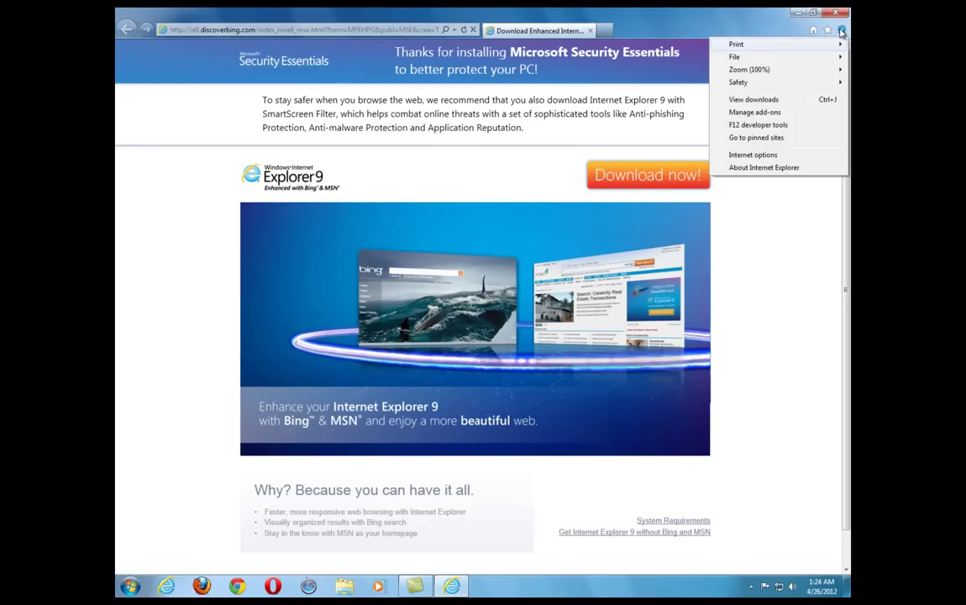
{"action": "left_click", "coordinate": [752, 155]}
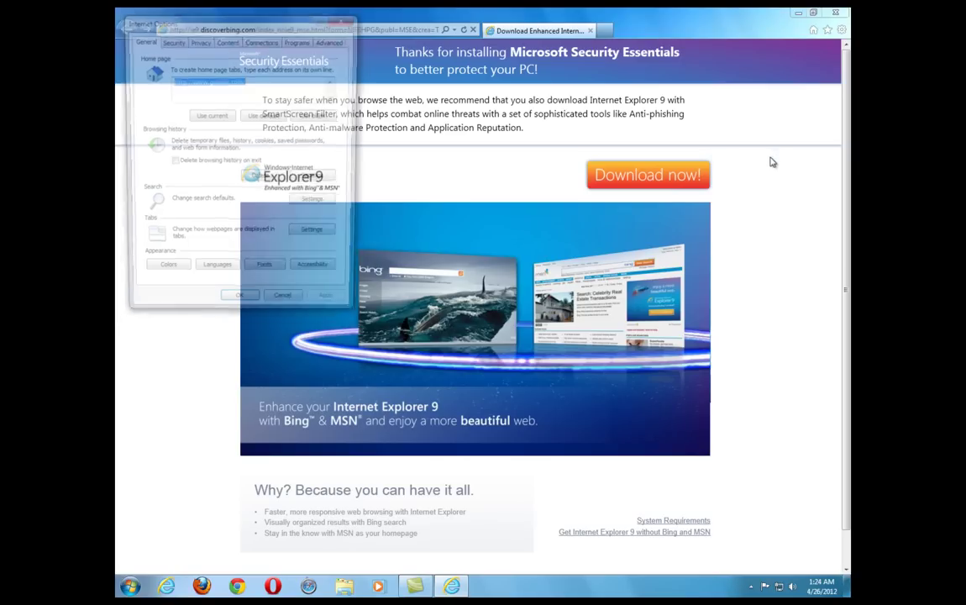
{"action": "left_click", "coordinate": [331, 42]}
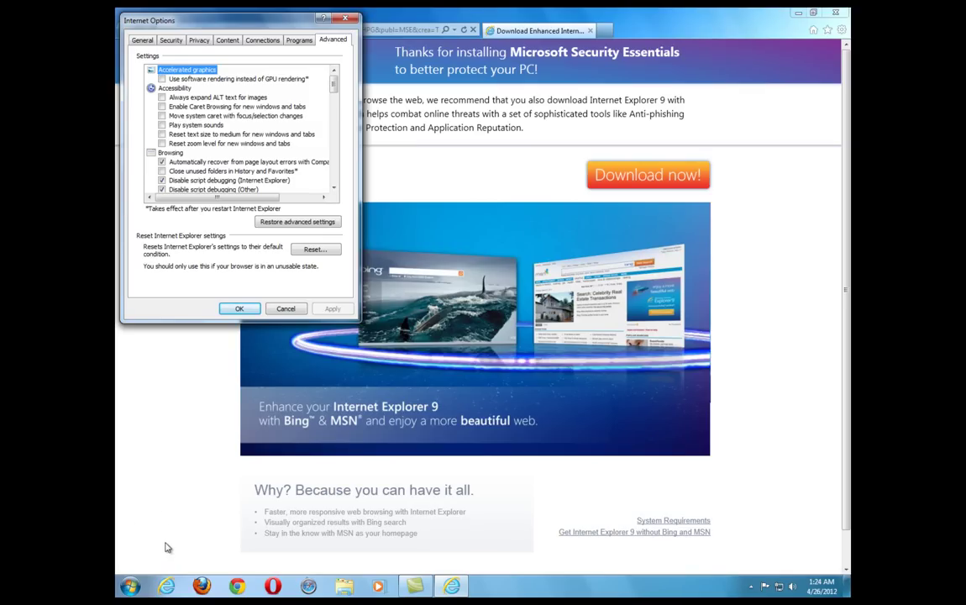
{"action": "left_click", "coordinate": [315, 252]}
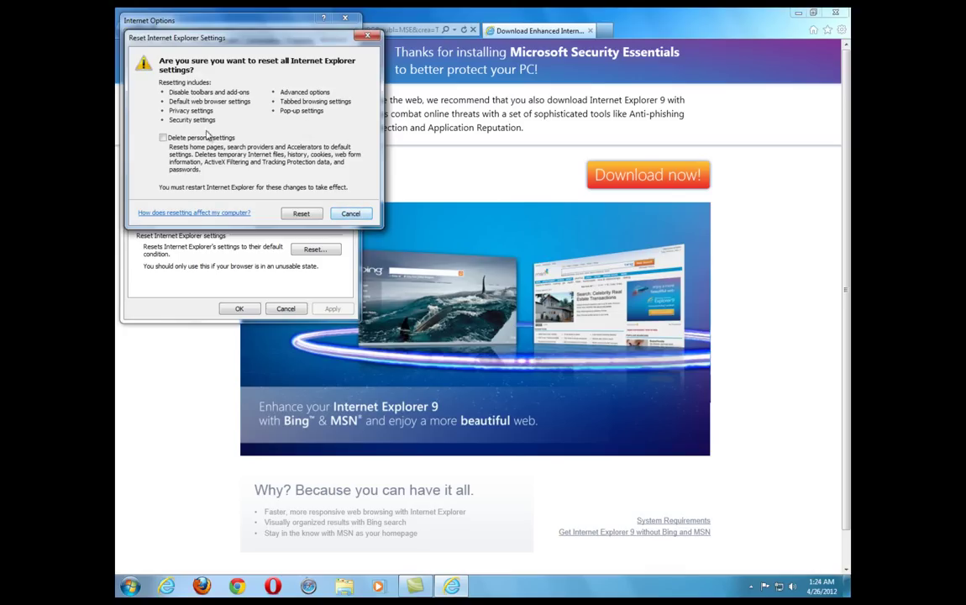
{"action": "left_click", "coordinate": [350, 214]}
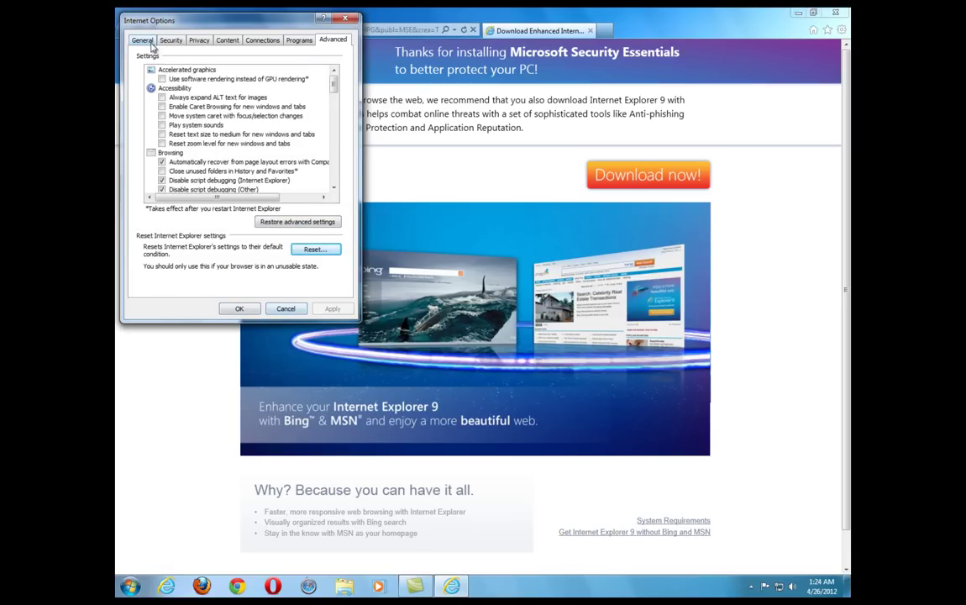
{"action": "left_click", "coordinate": [143, 40]}
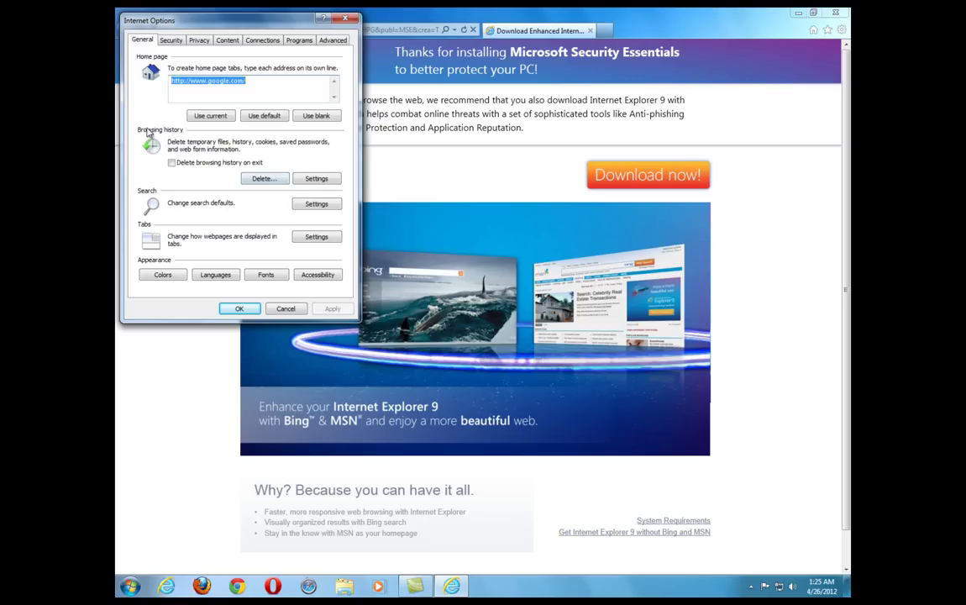
Review the Delete Browsing History options, then cancel Internet Options without applying changes
{"action": "left_click", "coordinate": [262, 178]}
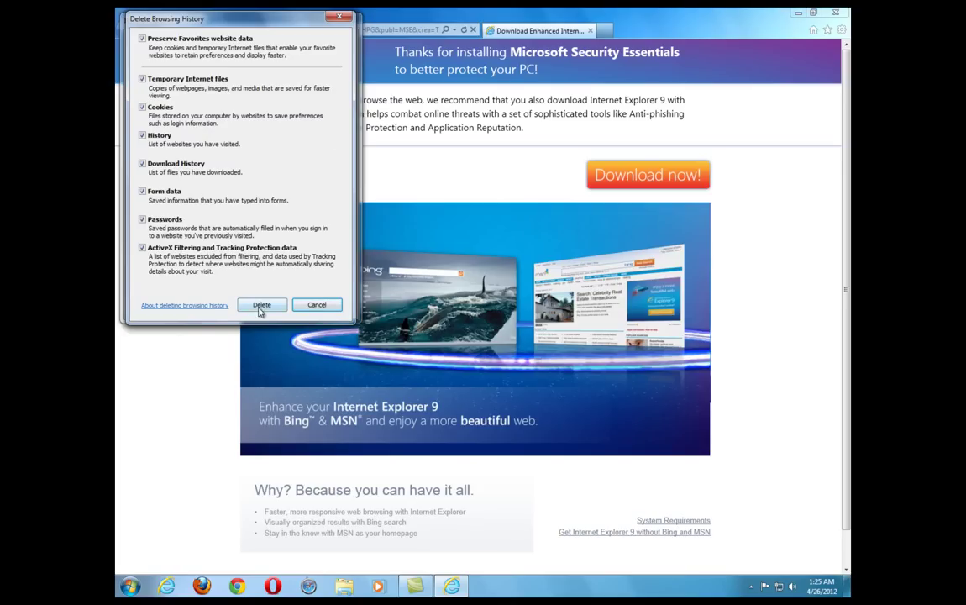
{"action": "left_click", "coordinate": [317, 307]}
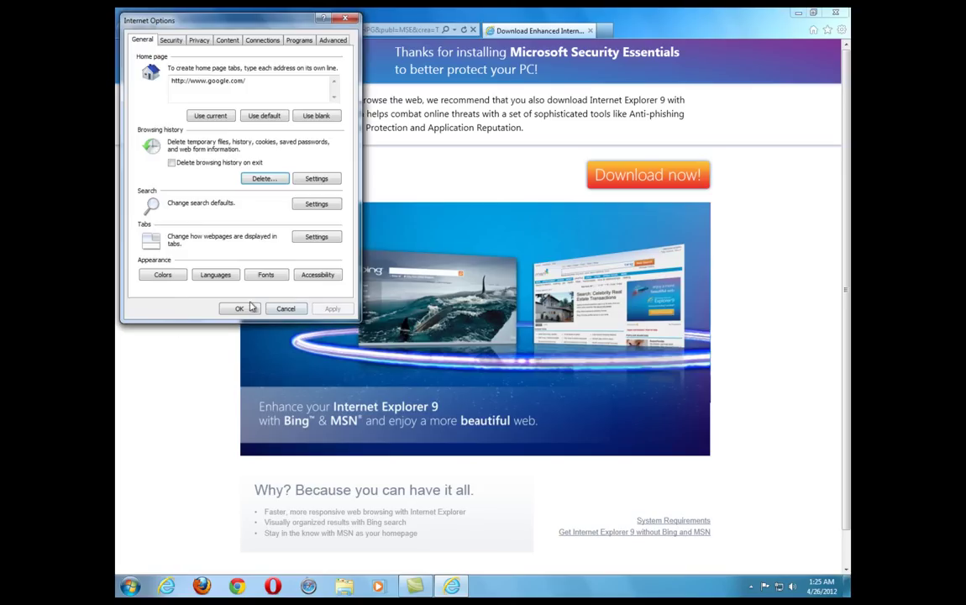
{"action": "left_click", "coordinate": [285, 308]}
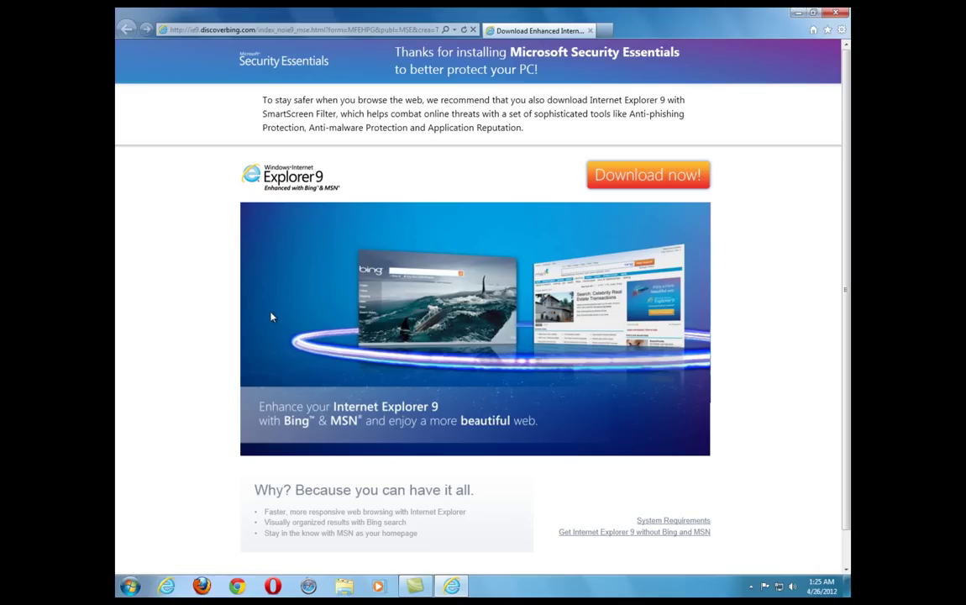
{"action": "left_click", "coordinate": [842, 30]}
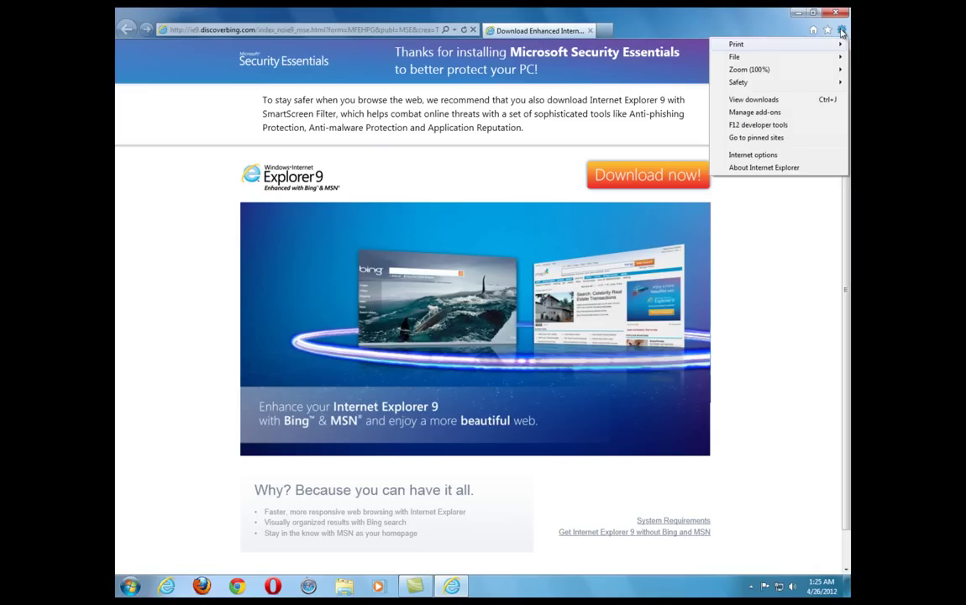
{"action": "left_click", "coordinate": [771, 113]}
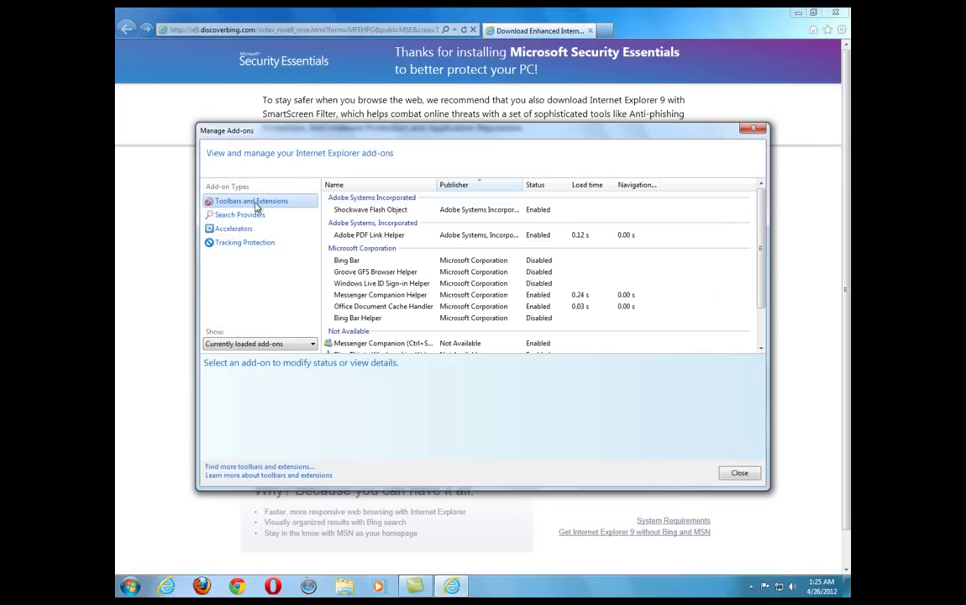
{"action": "left_click", "coordinate": [350, 262]}
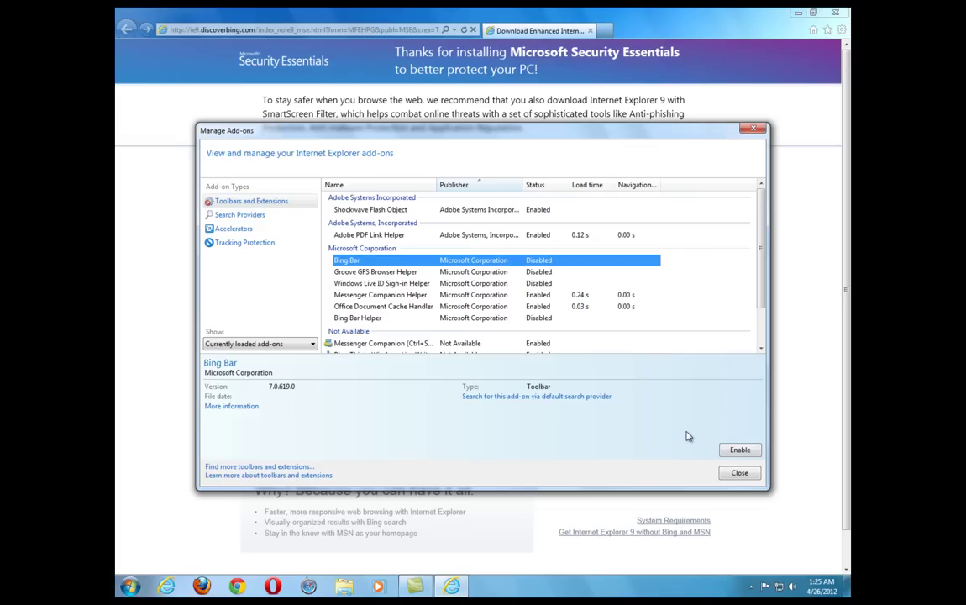
{"action": "left_click", "coordinate": [748, 129]}
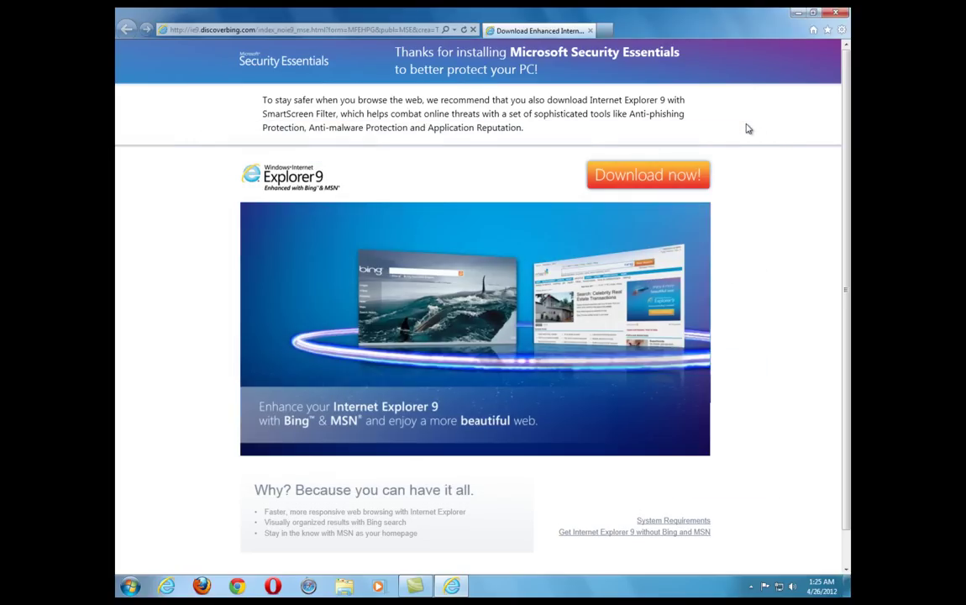